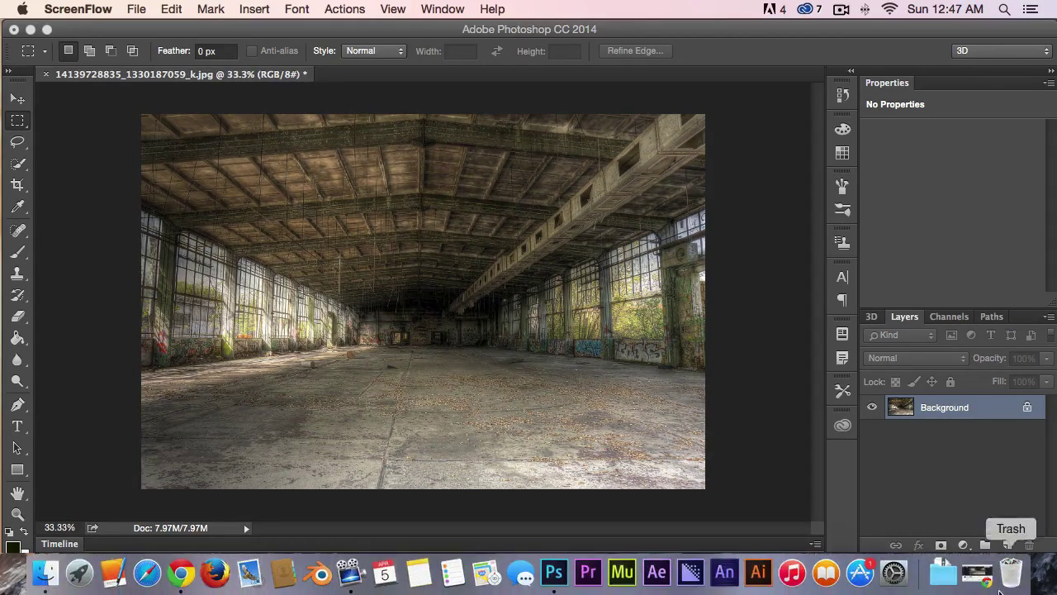
# Review the Flickr photo page, then return to the factory photo document.
pyautogui.click(975, 574)
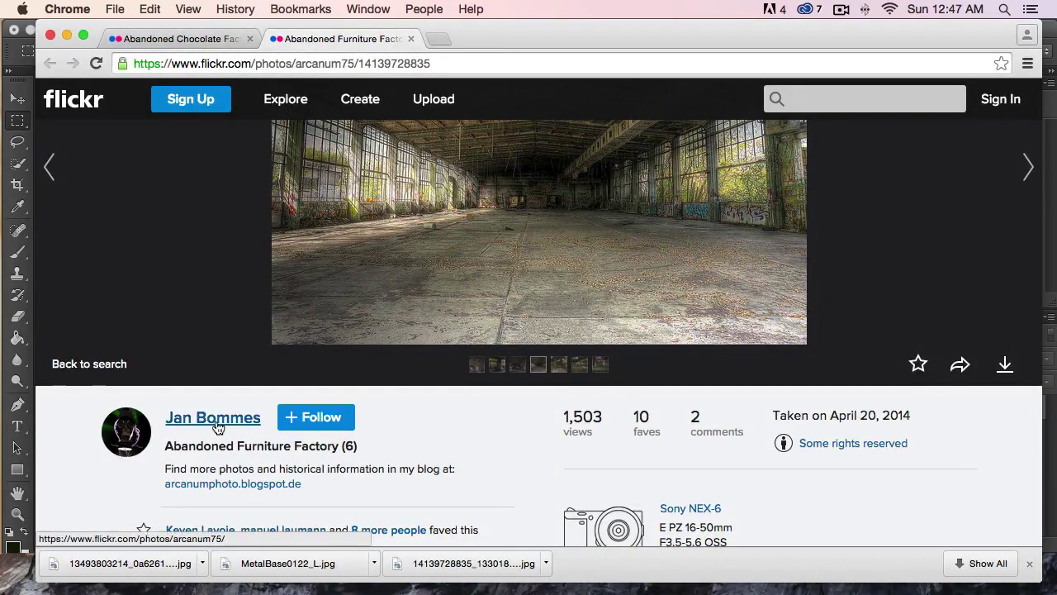
pyautogui.scroll(-1, 90, 165)
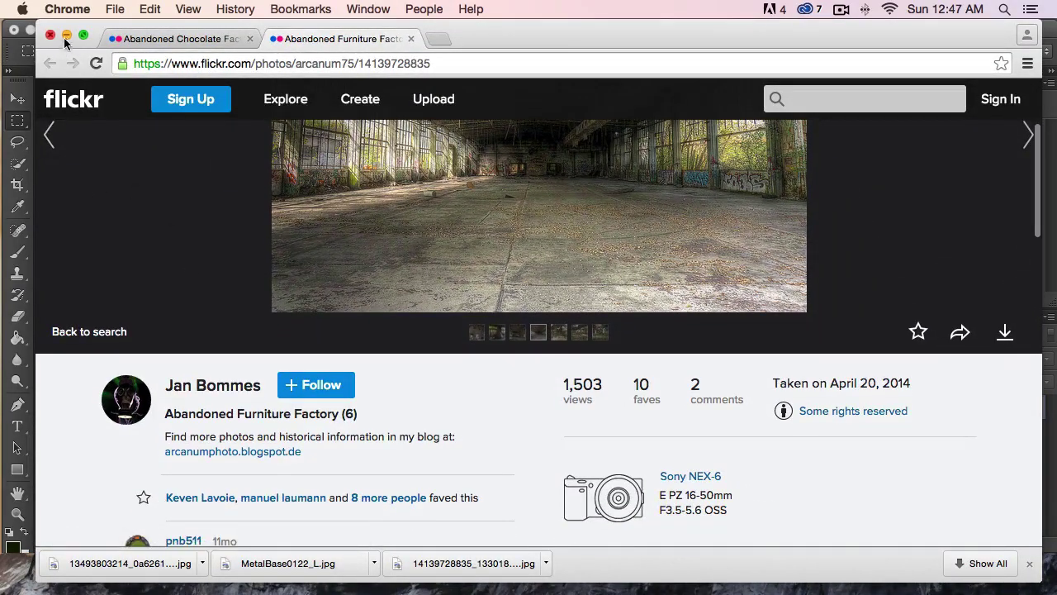
pyautogui.click(66, 35)
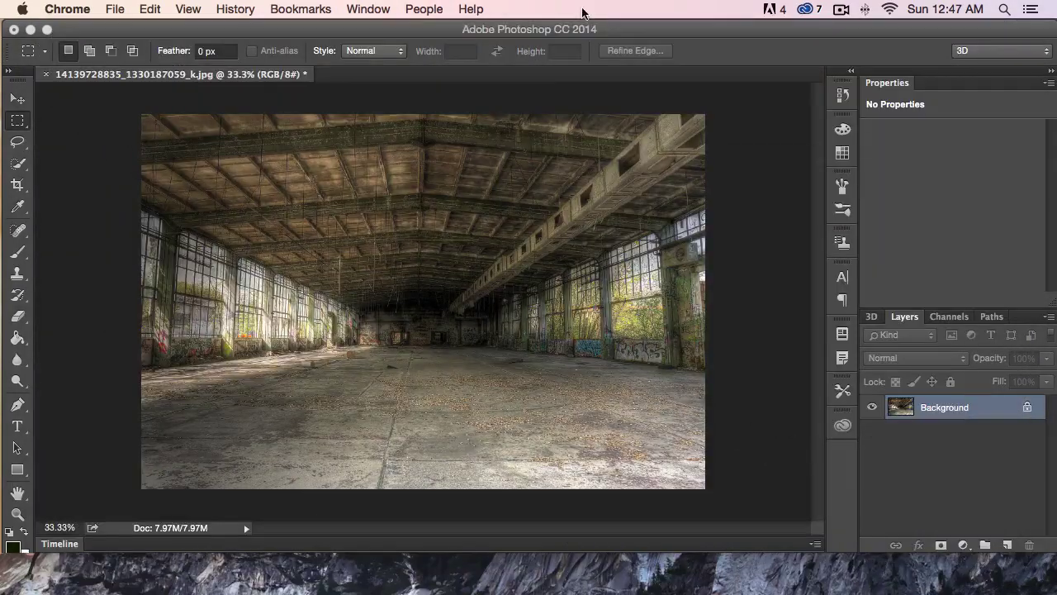
pyautogui.click(640, 37)
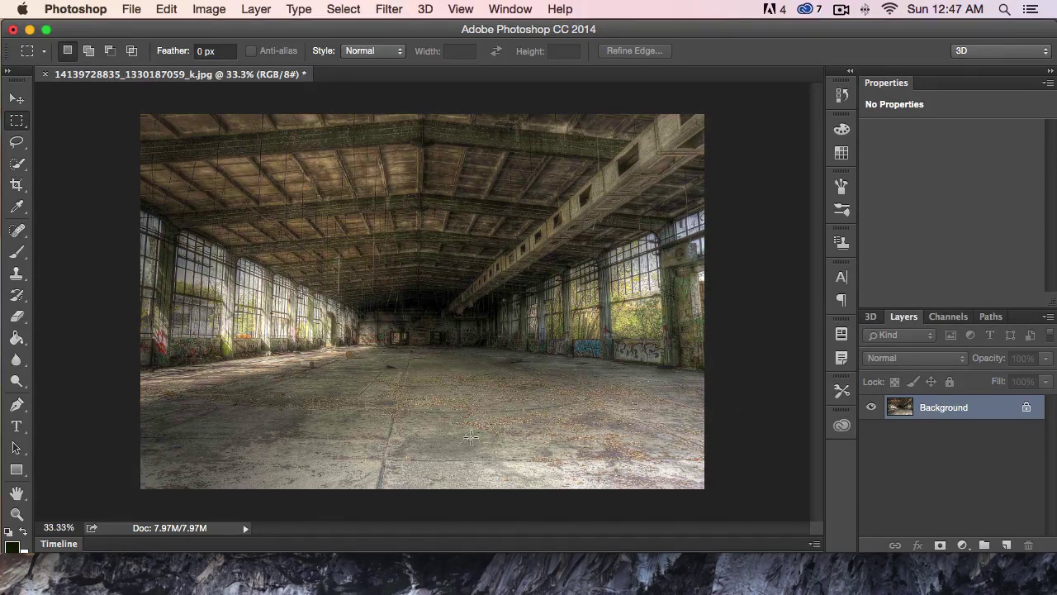
# Add the text SEAZEN on the factory floor and nudge it into a centred position.
pyautogui.click(17, 426)
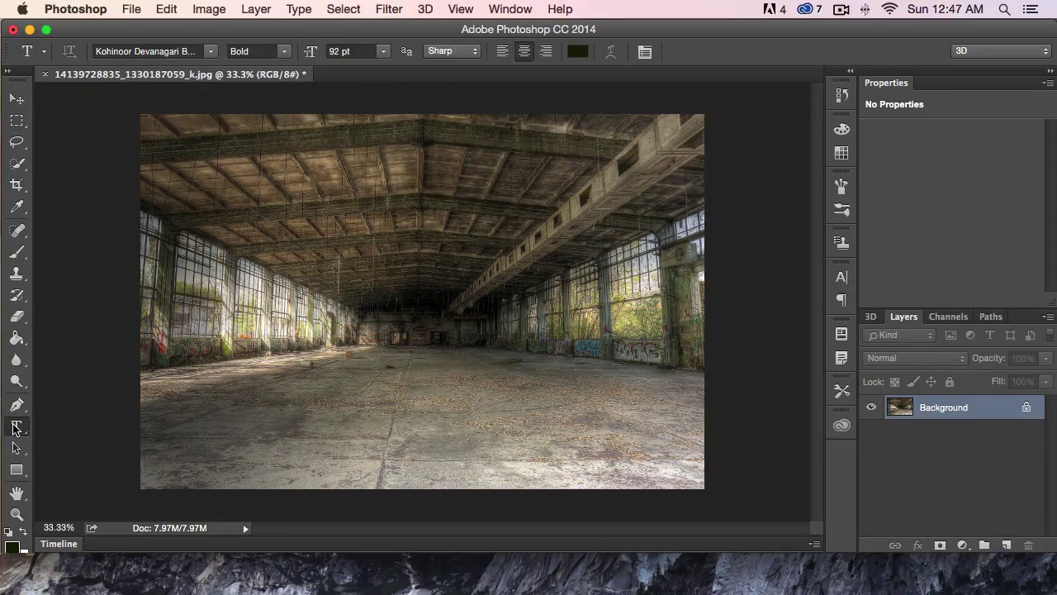
pyautogui.click(402, 402)
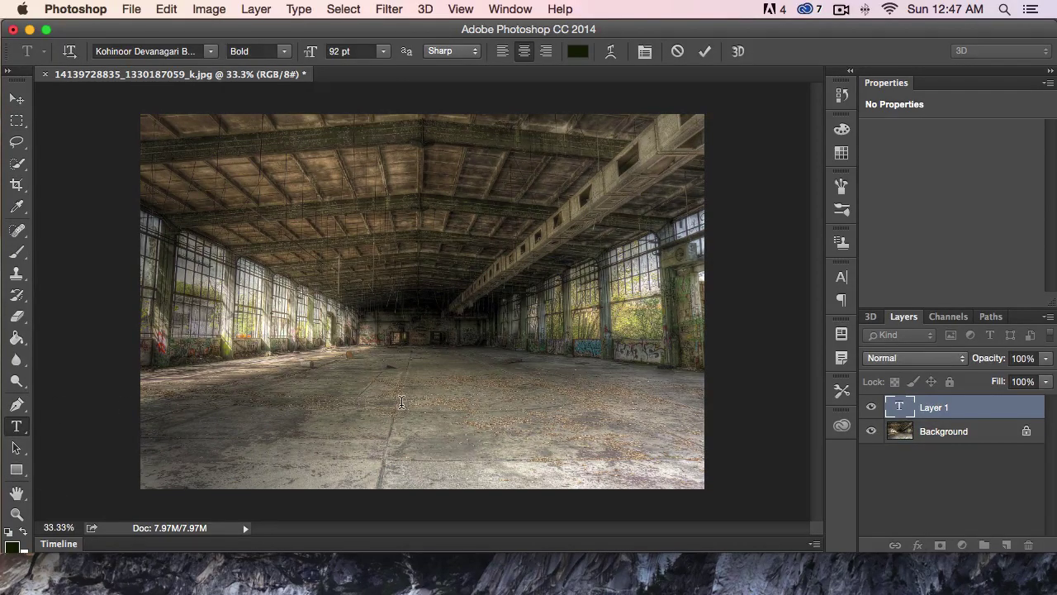
pyautogui.write('SEAZEN')
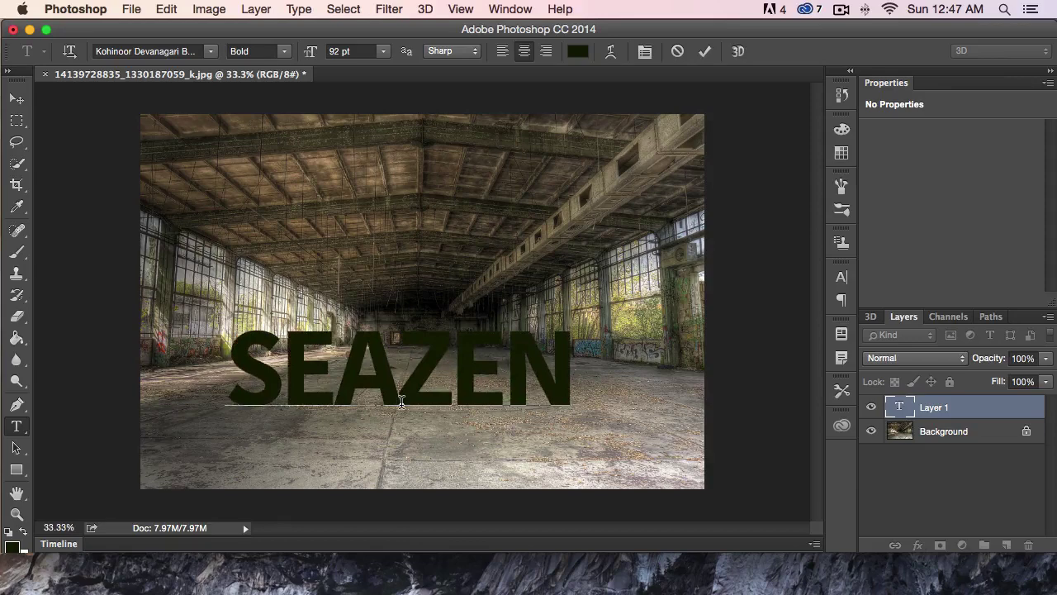
pyautogui.click(16, 100)
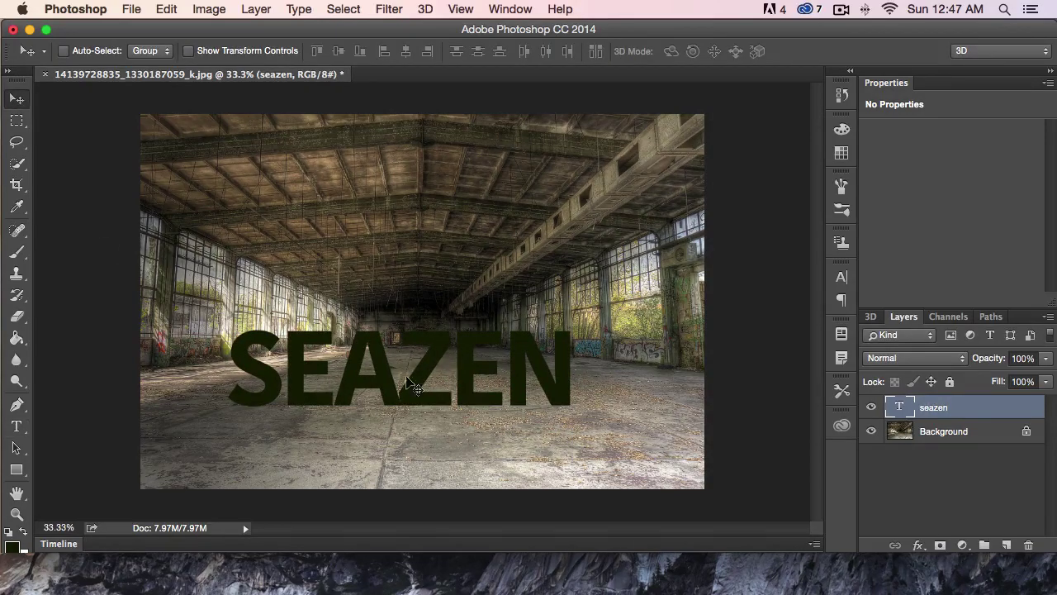
pyautogui.moveTo(396, 377); pyautogui.dragTo(429, 378)
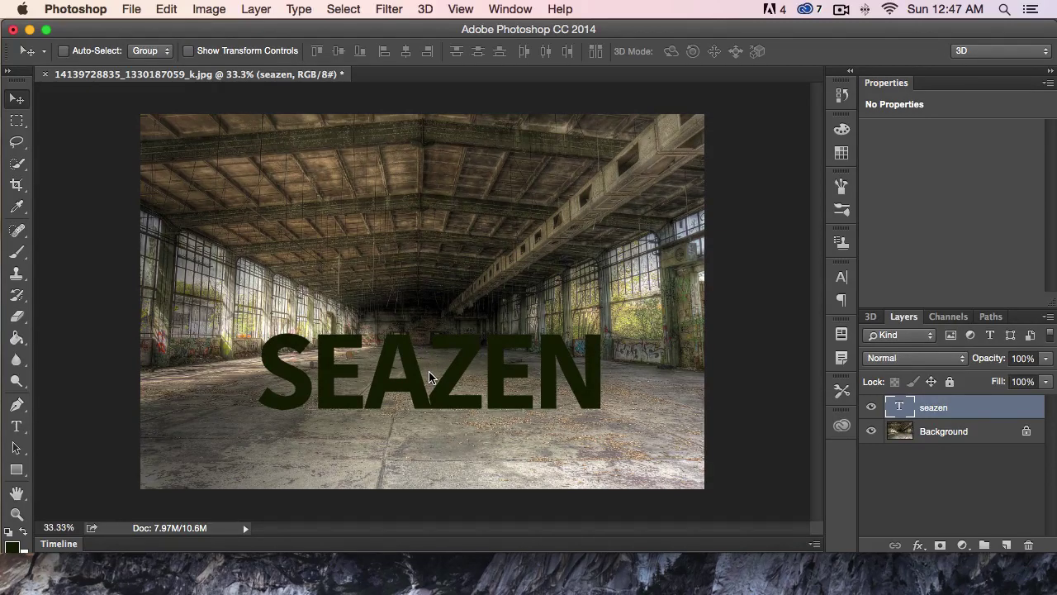
pyautogui.moveTo(429, 378); pyautogui.dragTo(423, 374)
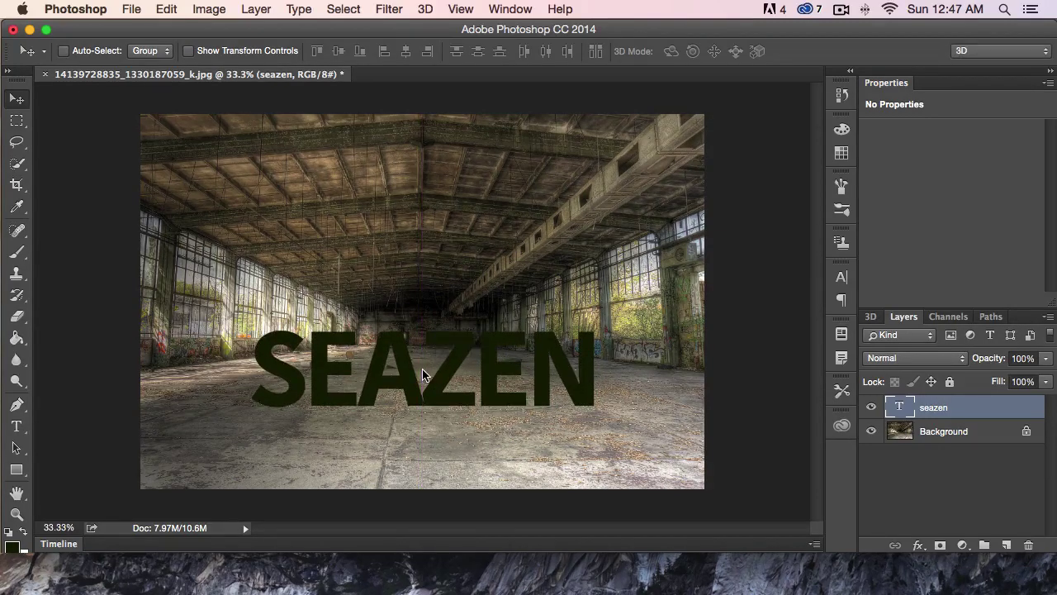
# Convert the seazen text layer with New 3D Extrusion from Selected Layer.
pyautogui.rightClick(960, 408)
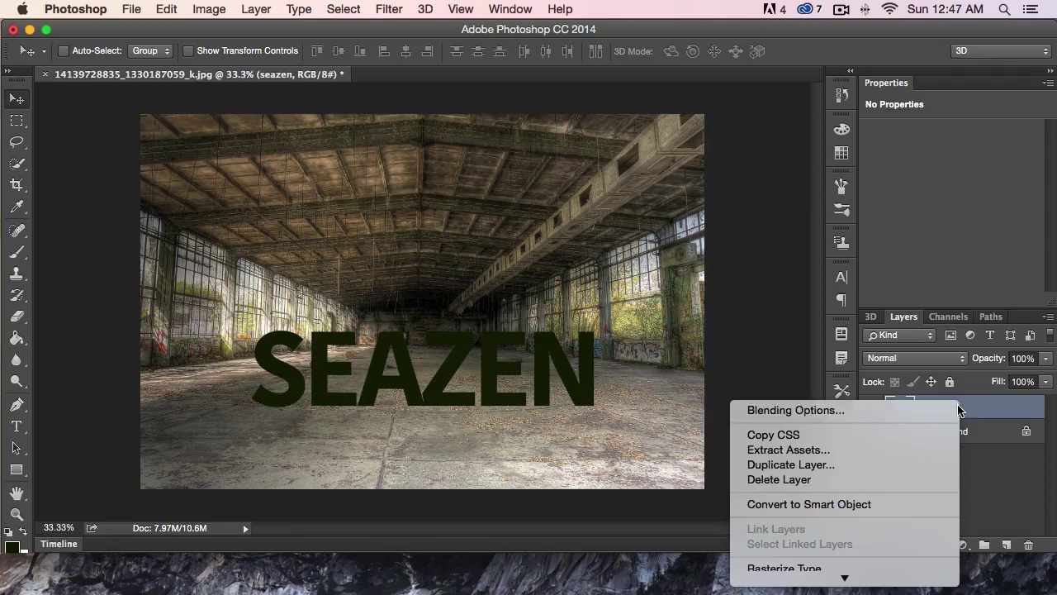
pyautogui.moveTo(903, 593)
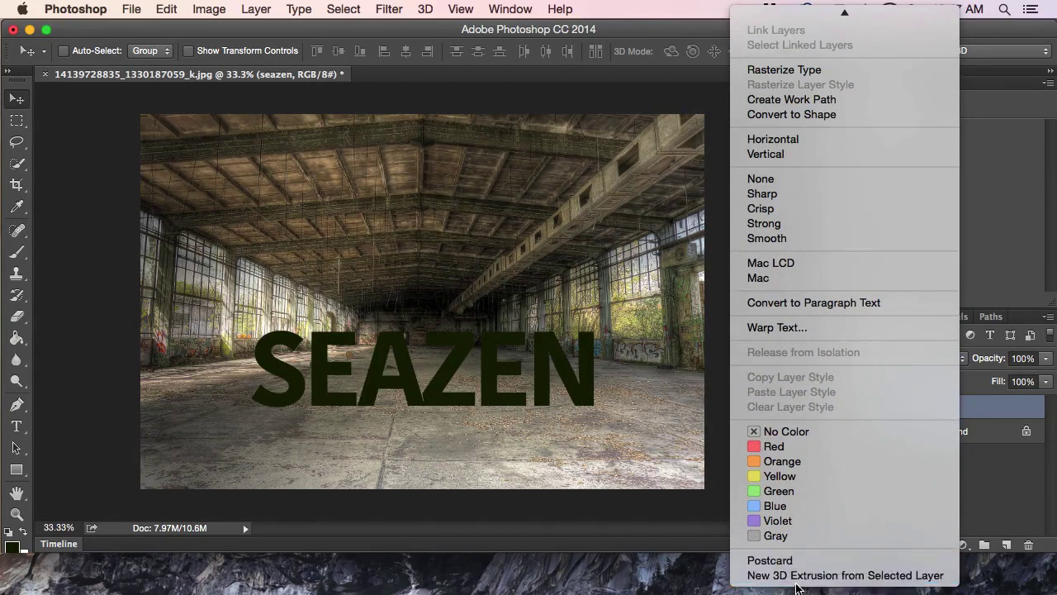
pyautogui.click(835, 576)
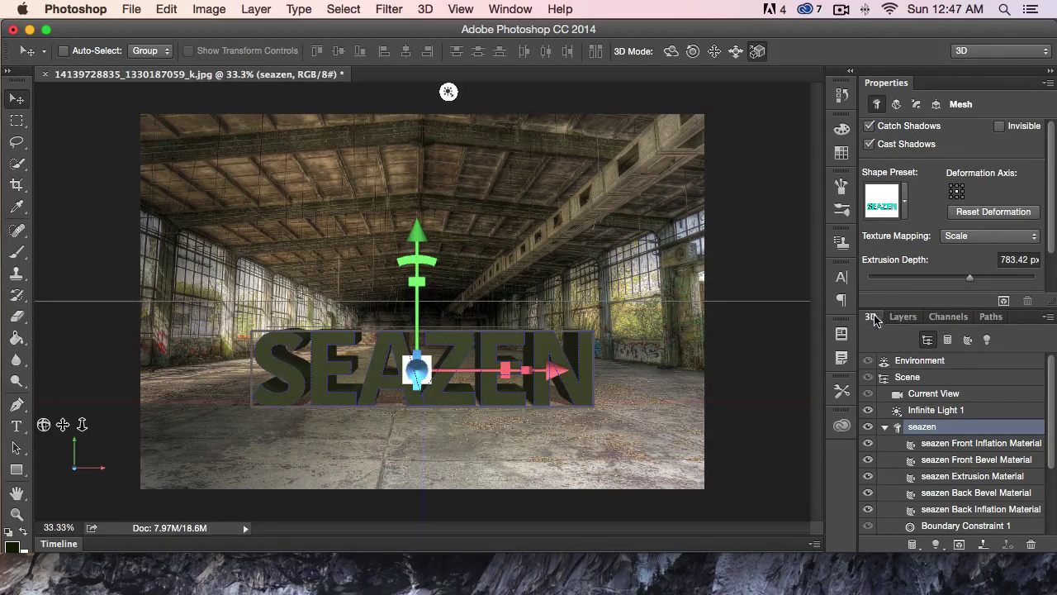
# Check the Layers panel, then expand the seazen mesh in the 3D panel to list its materials.
pyautogui.click(901, 317)
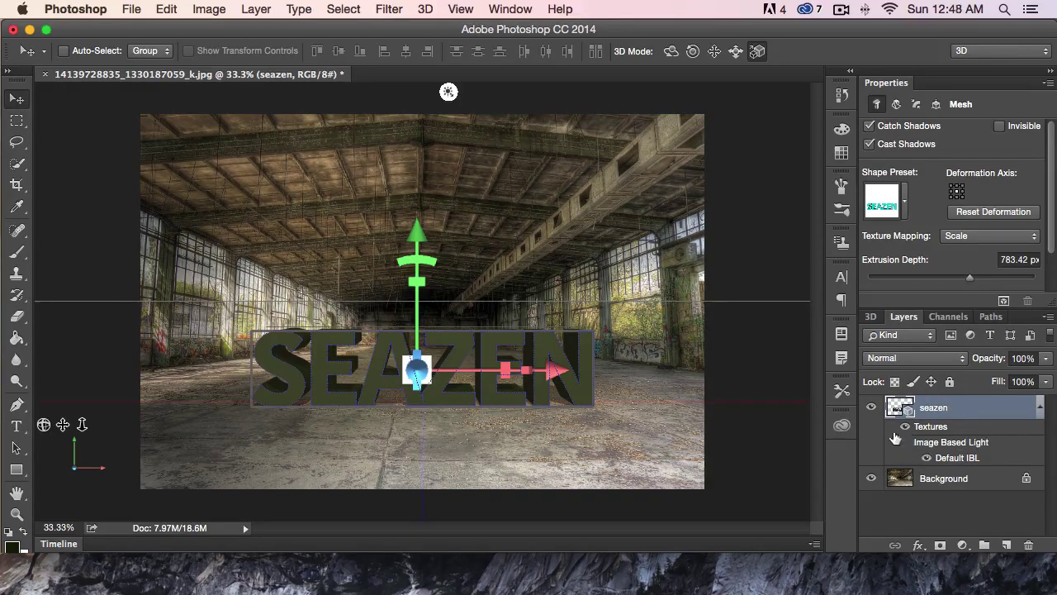
pyautogui.click(872, 318)
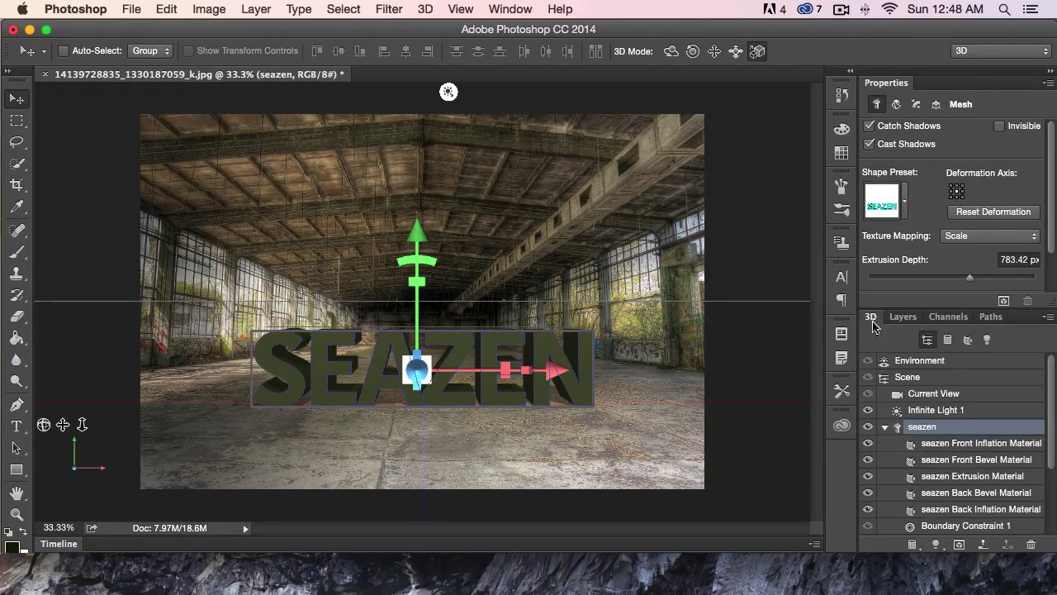
pyautogui.click(883, 428)
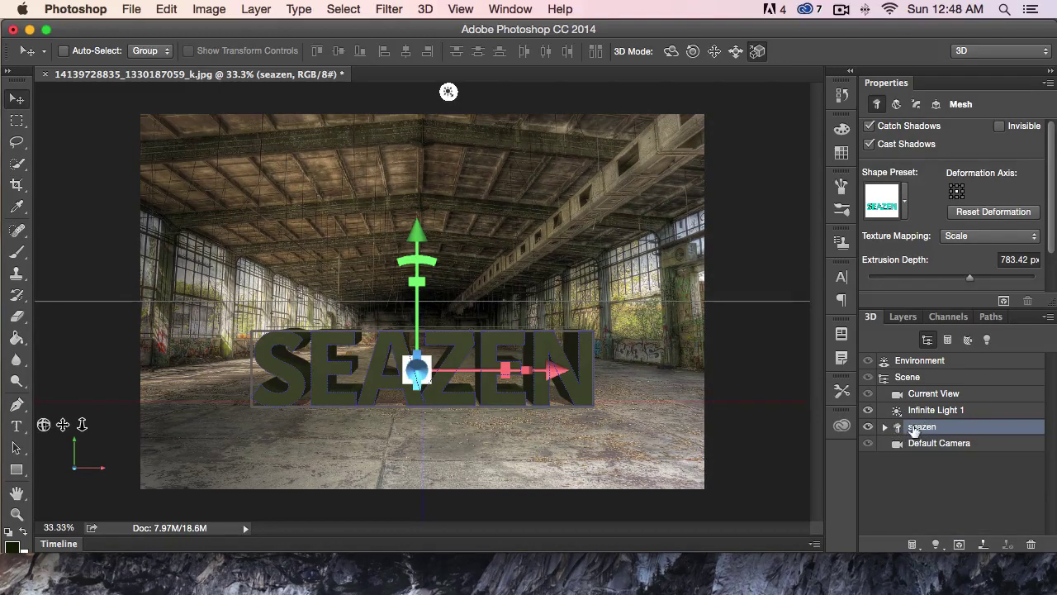
pyautogui.click(885, 428)
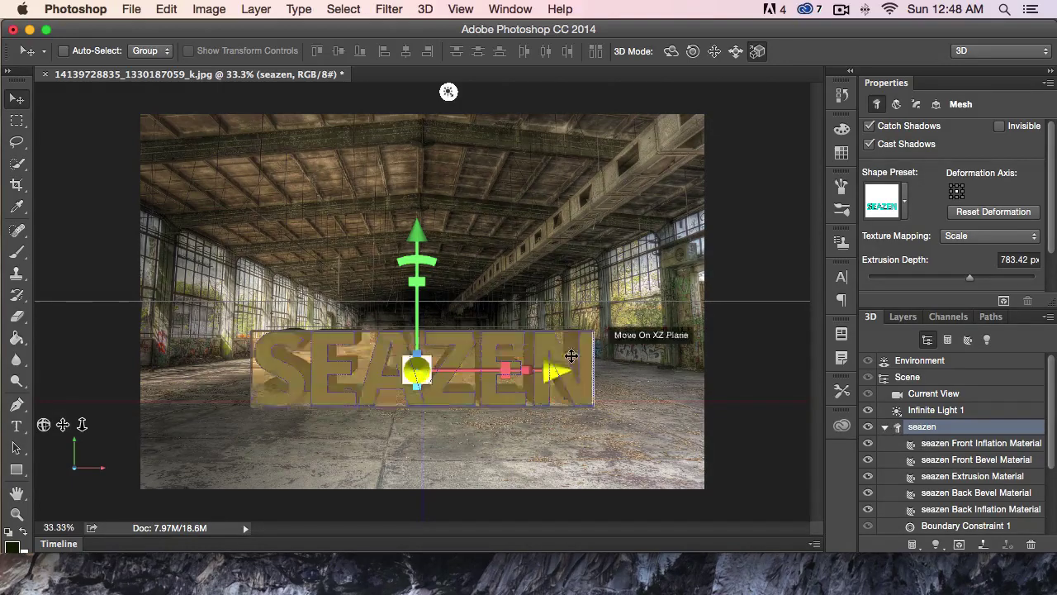
# Inspect each SEAZEN material (bevels, inflations, extrusion), ending on Front Inflation Material.
pyautogui.click(964, 476)
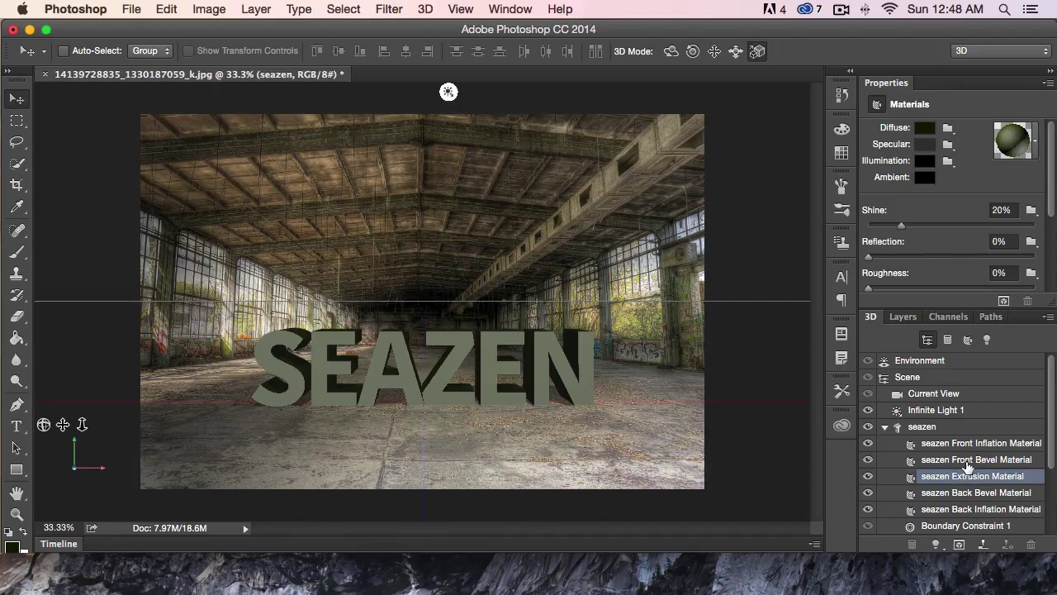
pyautogui.click(965, 460)
pyautogui.click(964, 443)
pyautogui.click(972, 479)
pyautogui.click(971, 493)
pyautogui.click(971, 509)
pyautogui.click(949, 442)
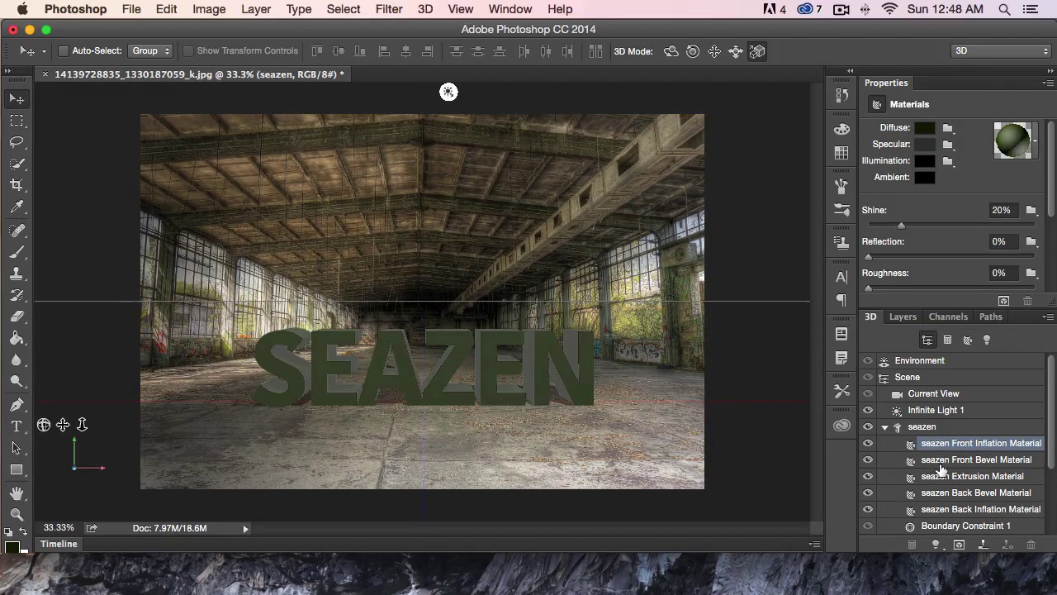
pyautogui.click(941, 467)
pyautogui.click(941, 475)
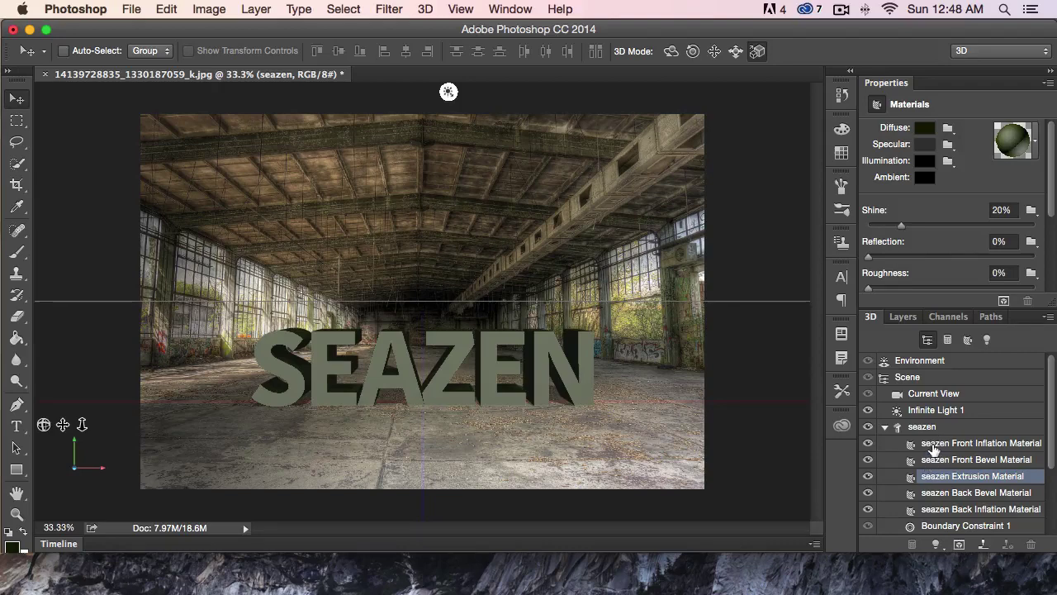
pyautogui.click(933, 445)
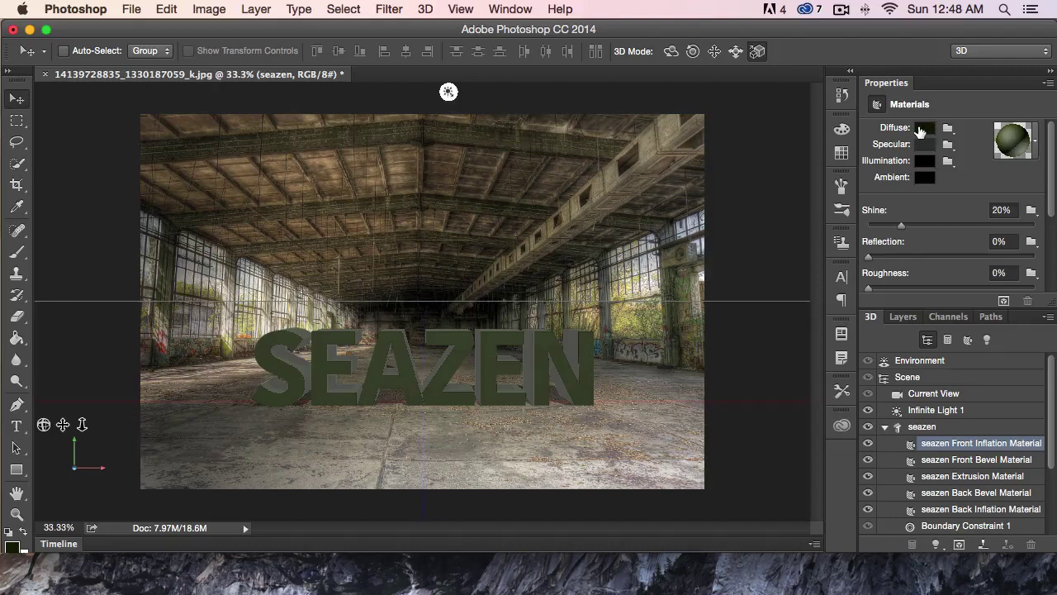
pyautogui.click(925, 128)
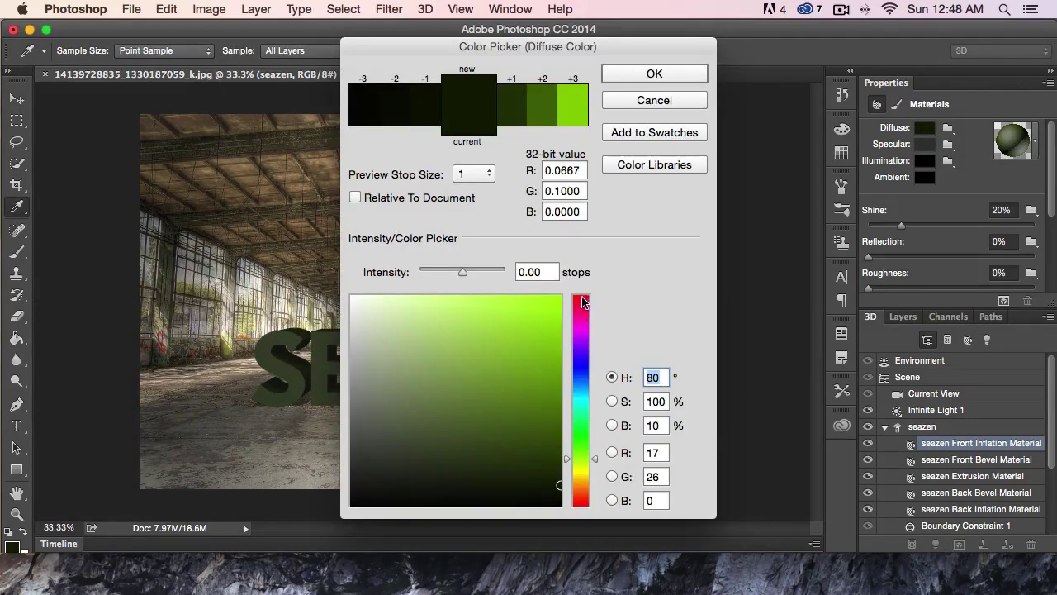
pyautogui.click(581, 302)
pyautogui.click(548, 321)
pyautogui.moveTo(548, 321); pyautogui.dragTo(561, 296)
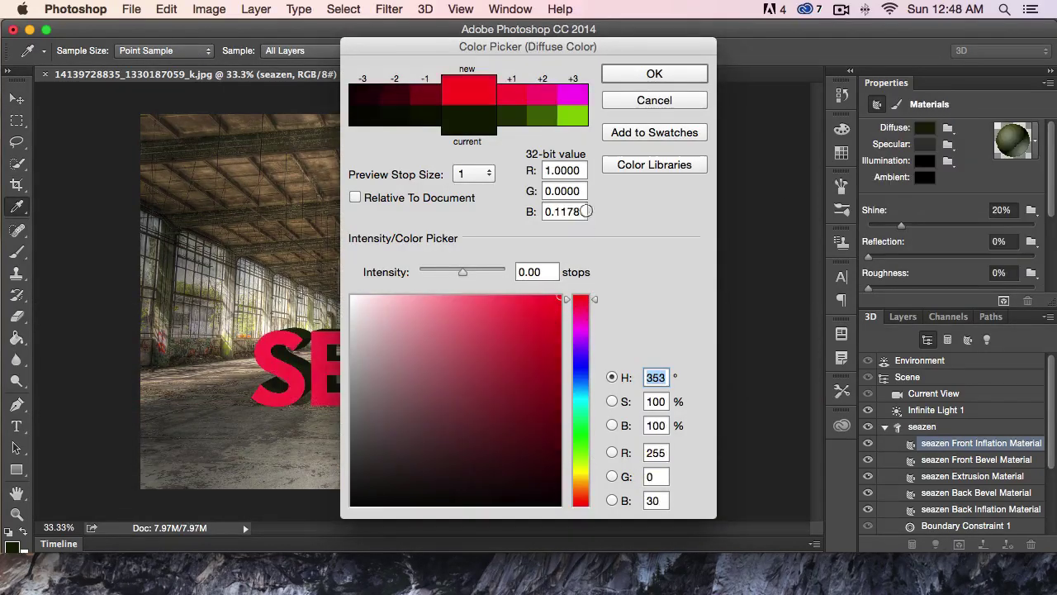
pyautogui.click(654, 74)
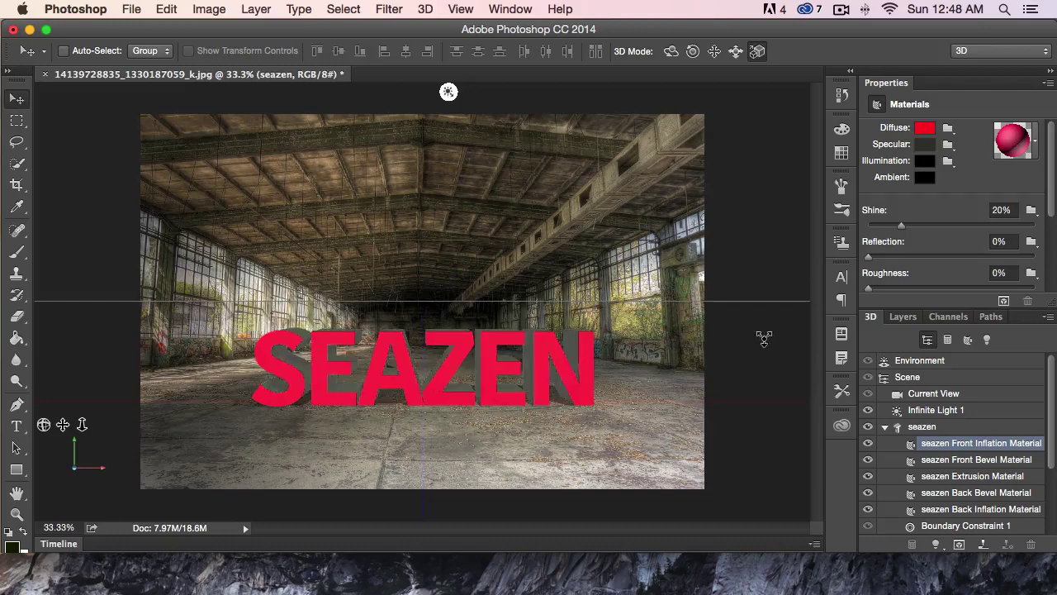
pyautogui.press('super')
pyautogui.press('super+z')
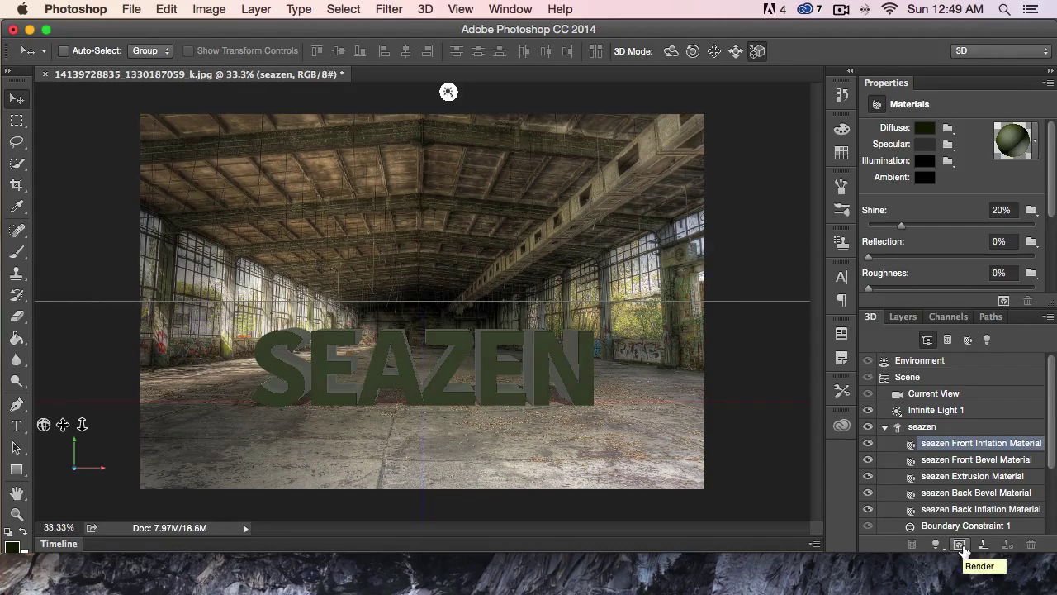
# Start a render, then show the seazen mesh settings with 783.42 px extrusion depth.
pyautogui.click(962, 549)
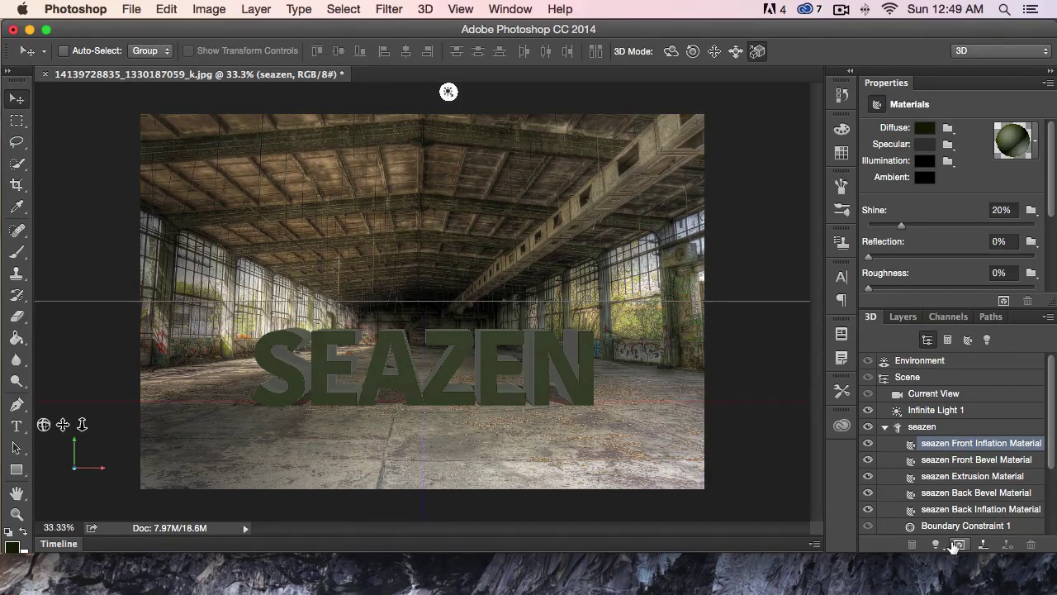
pyautogui.click(884, 428)
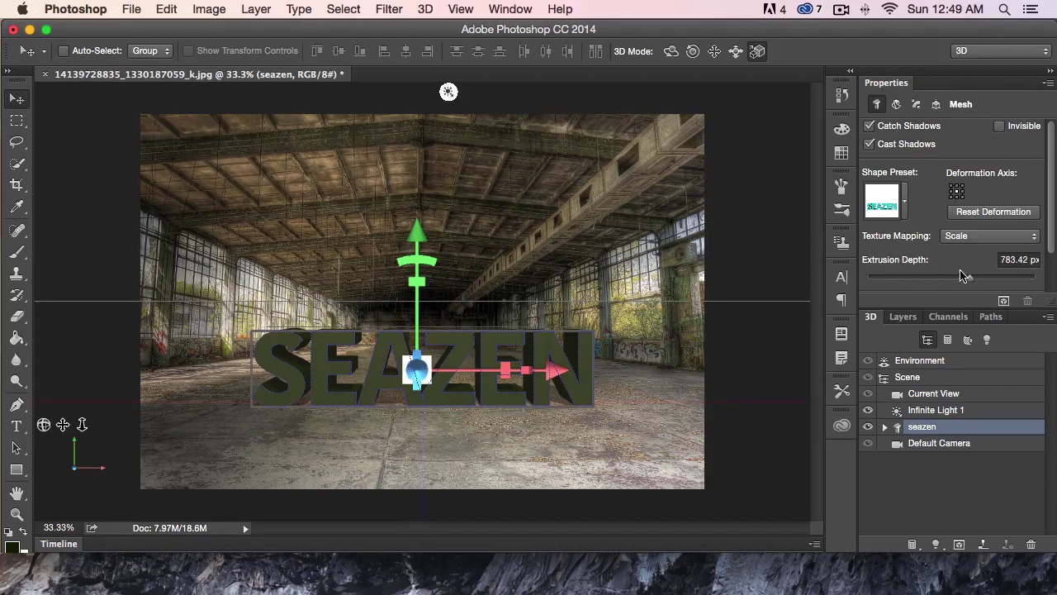
# Reduce the extrusion depth to 631.47 px, then try a Twist deformation and undo it.
pyautogui.moveTo(971, 279)
pyautogui.mouseDown()
pyautogui.moveTo(1011, 281)
pyautogui.moveTo(922, 289)
pyautogui.moveTo(975, 285)
pyautogui.moveTo(967, 282)
pyautogui.mouseUp()
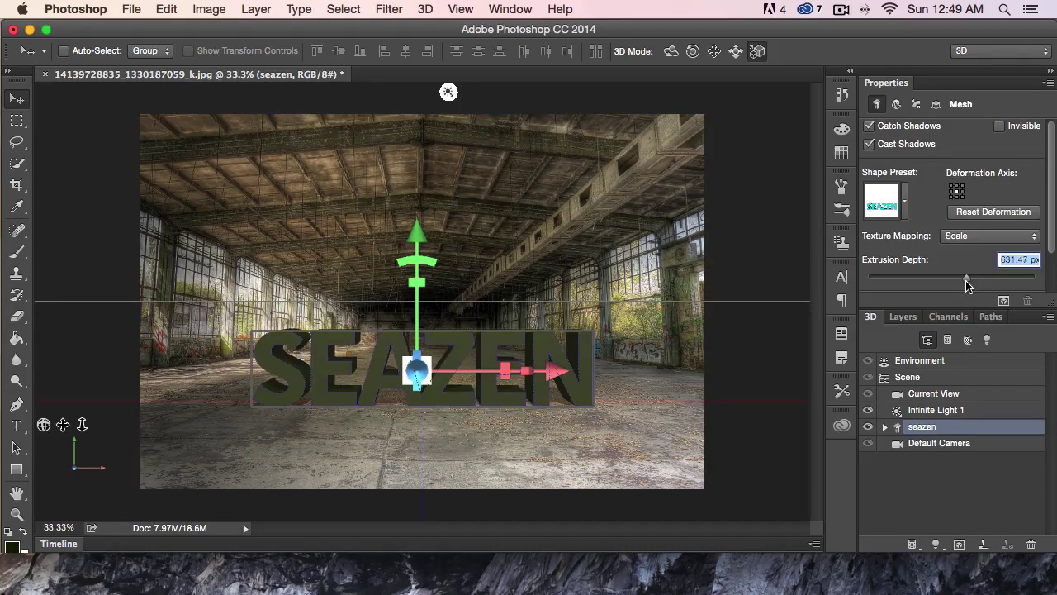
pyautogui.click(897, 104)
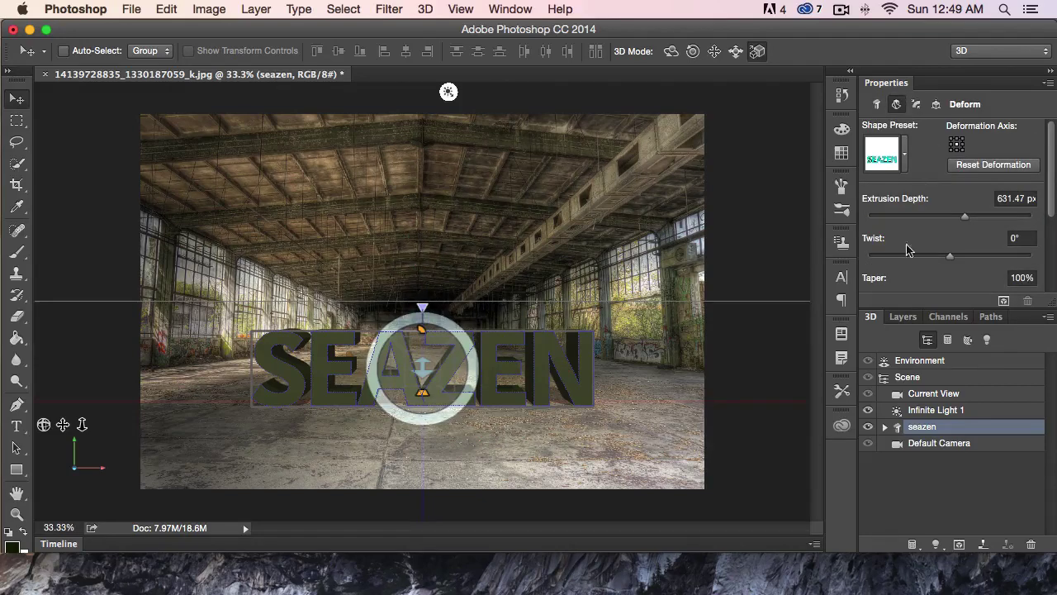
pyautogui.moveTo(949, 259)
pyautogui.mouseDown()
pyautogui.moveTo(1016, 257)
pyautogui.moveTo(950, 257)
pyautogui.mouseUp()
pyautogui.press('super+z')
# Try a slight Taper on the text, undo it, and bring up the Cap settings.
pyautogui.scroll(-3, 948, 245)
pyautogui.moveTo(884, 246); pyautogui.dragTo(879, 246)
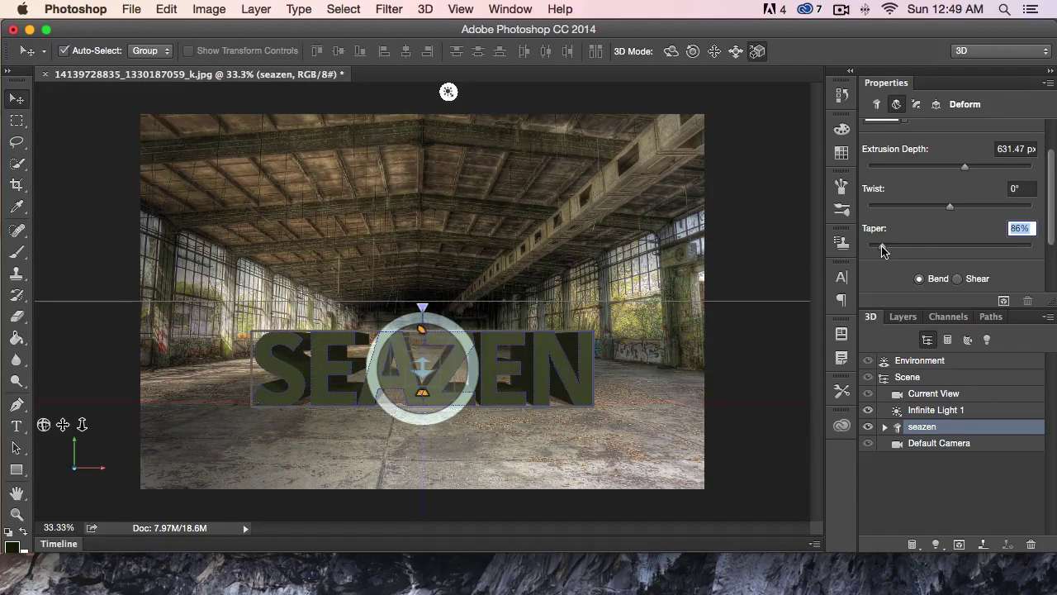
pyautogui.press('super+z')
pyautogui.scroll(3, 920, 239)
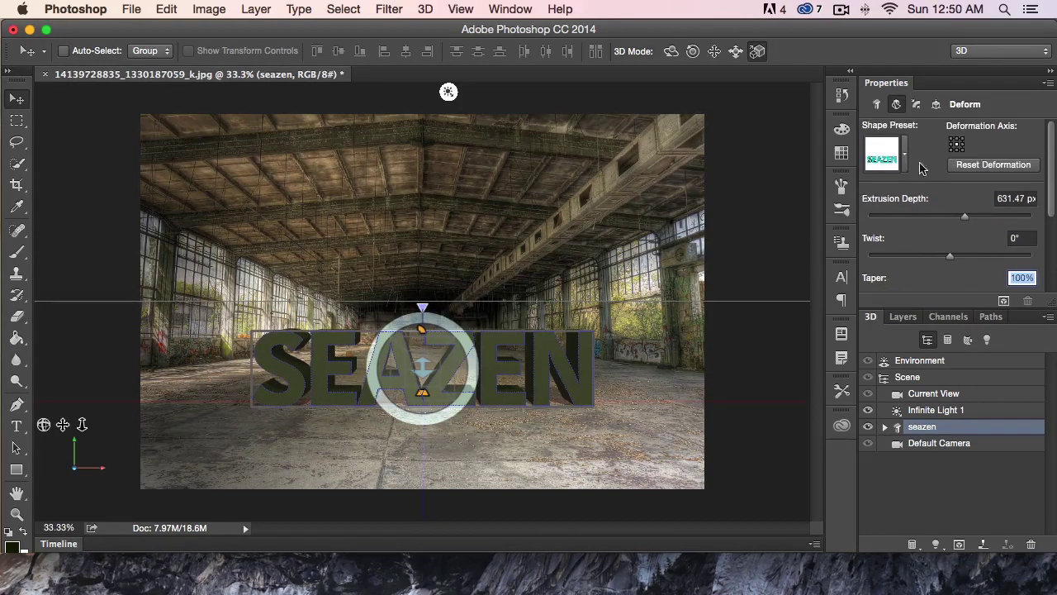
pyautogui.click(915, 106)
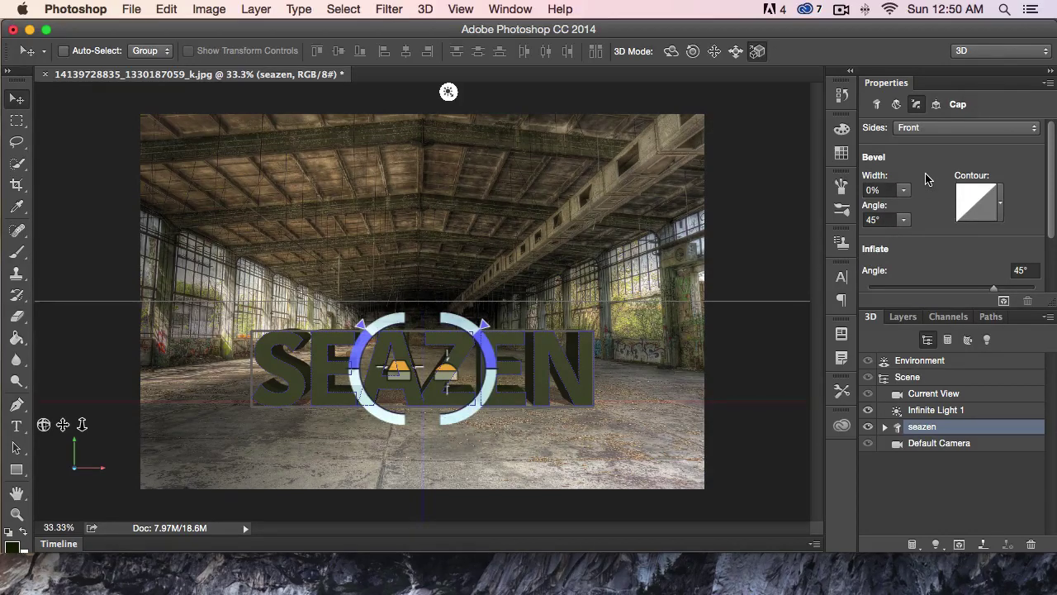
# Set the front bevel width to 18% and slightly inflate the letters' front faces.
pyautogui.moveTo(876, 180); pyautogui.dragTo(914, 182)
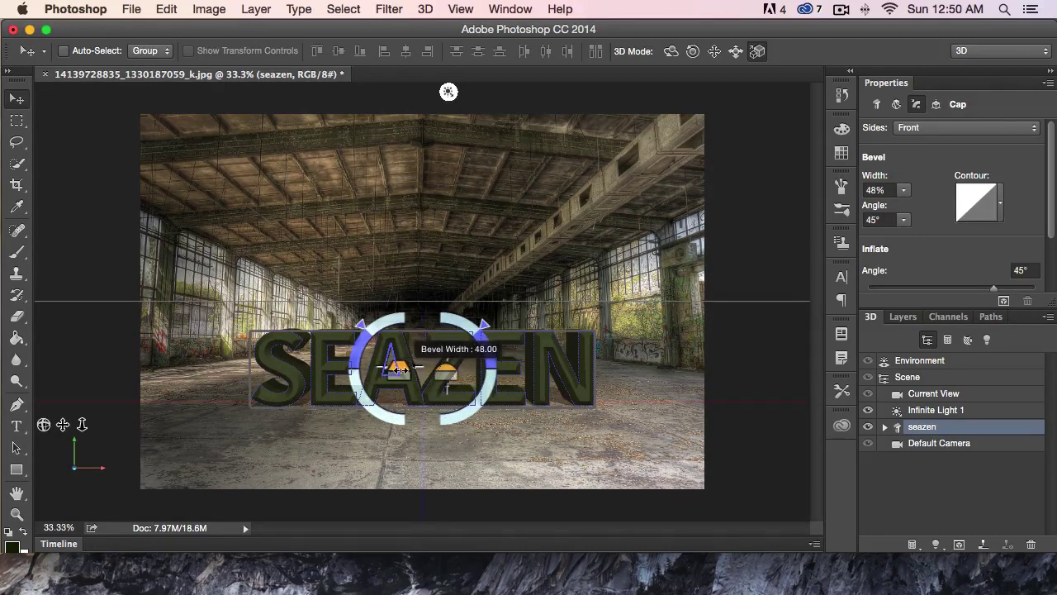
pyautogui.moveTo(397, 369); pyautogui.dragTo(151, 380)
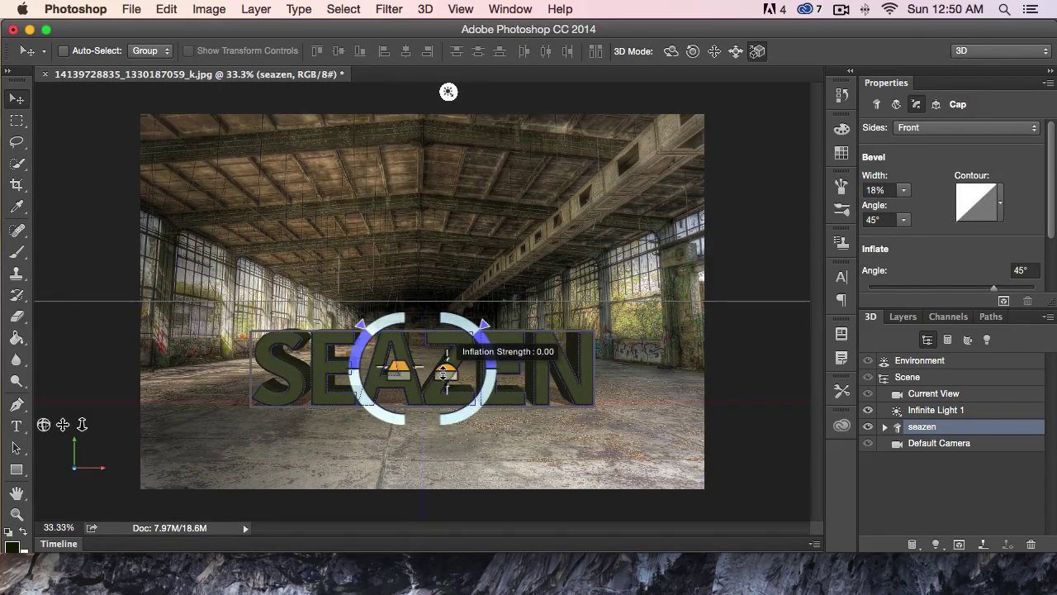
pyautogui.moveTo(443, 373)
pyautogui.mouseDown()
pyautogui.moveTo(497, 370)
pyautogui.moveTo(522, 329)
pyautogui.moveTo(525, 268)
pyautogui.moveTo(526, 293)
pyautogui.moveTo(488, 382)
pyautogui.moveTo(410, 368)
pyautogui.moveTo(441, 360)
pyautogui.mouseUp()
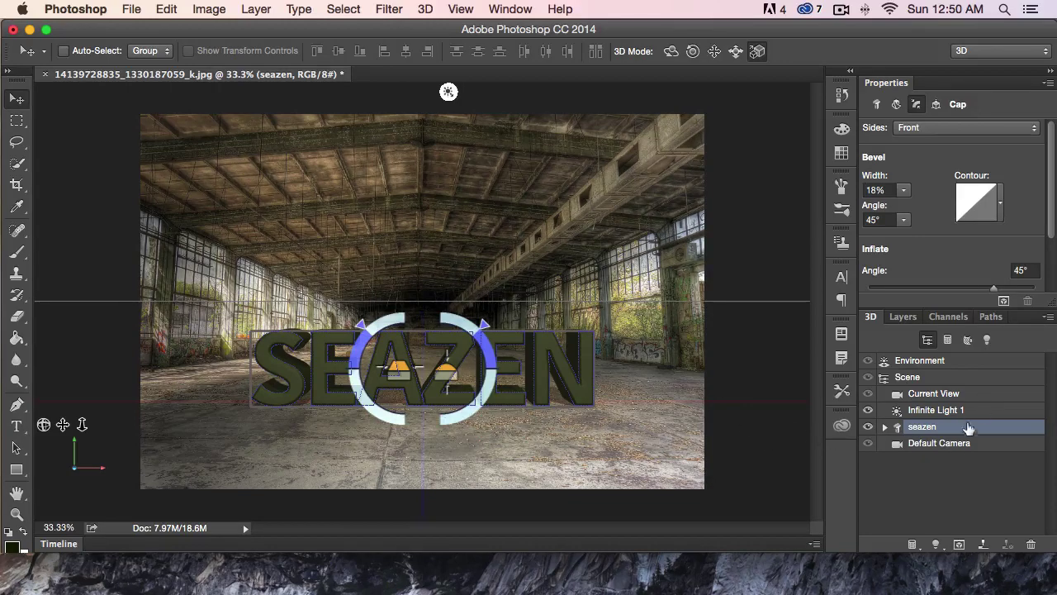
pyautogui.click(877, 106)
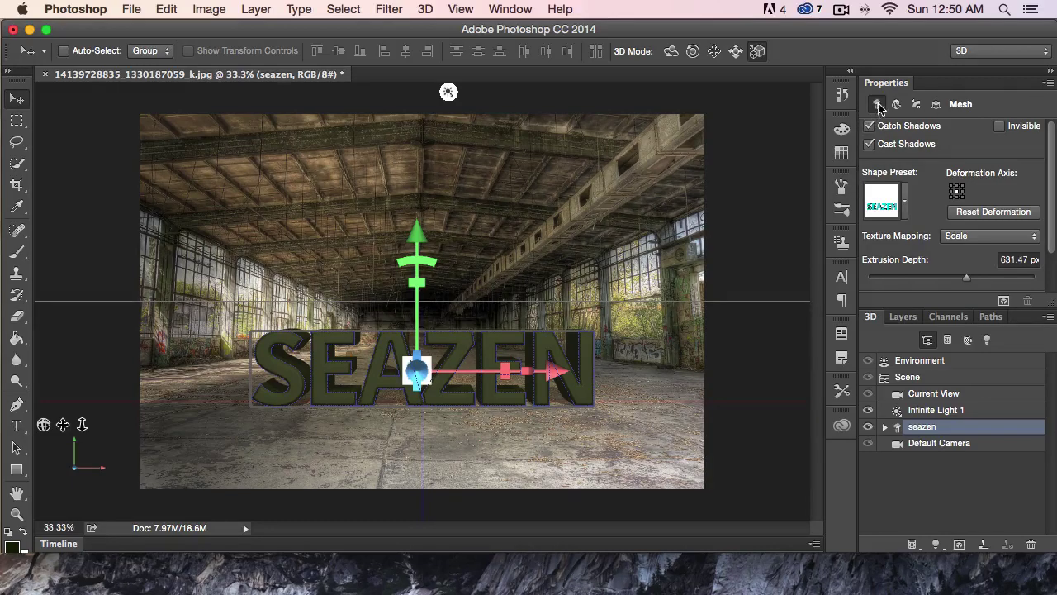
# Raise the SEAZEN text higher above the floor and adjust its sideways and depth position.
pyautogui.click(938, 104)
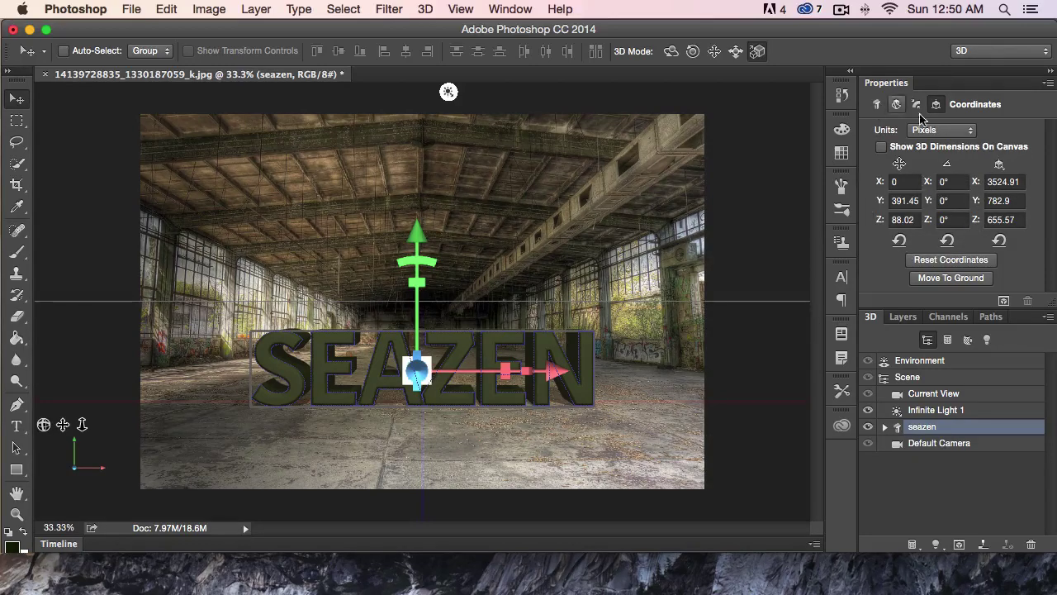
pyautogui.click(877, 104)
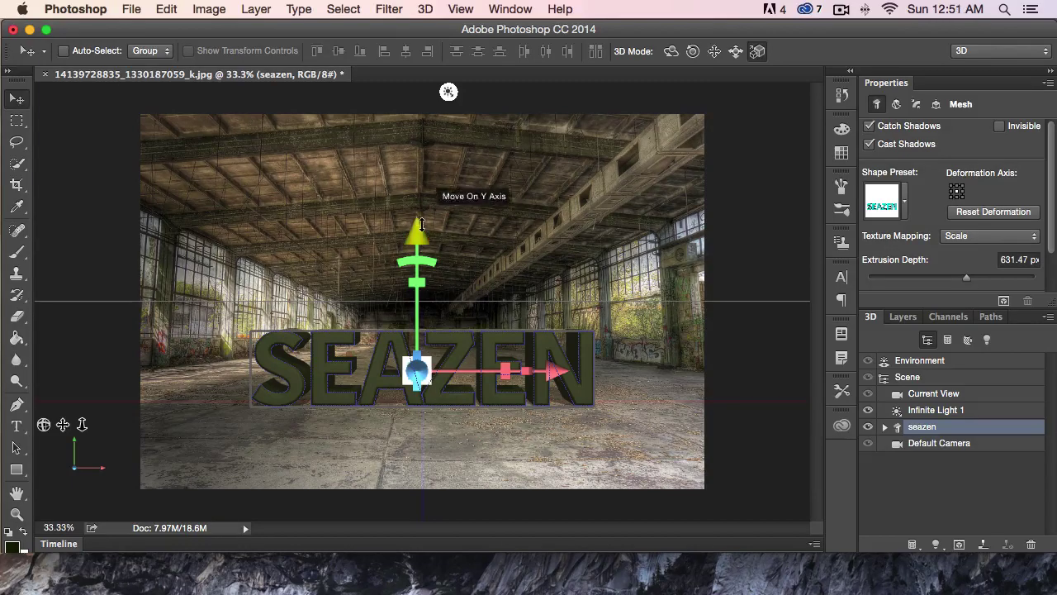
pyautogui.moveTo(415, 234); pyautogui.dragTo(415, 175)
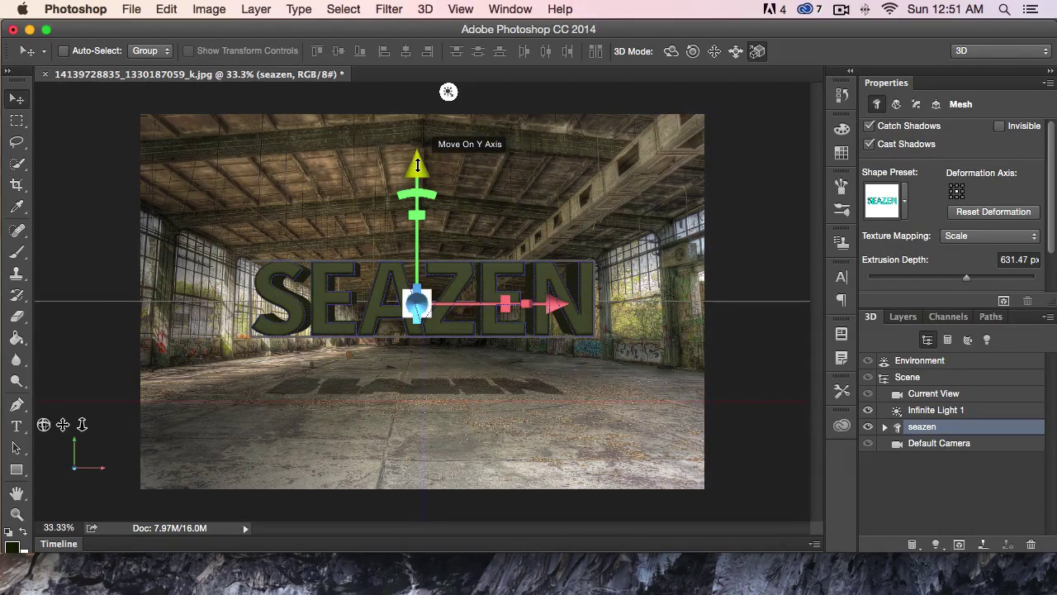
pyautogui.moveTo(417, 165); pyautogui.dragTo(404, 220)
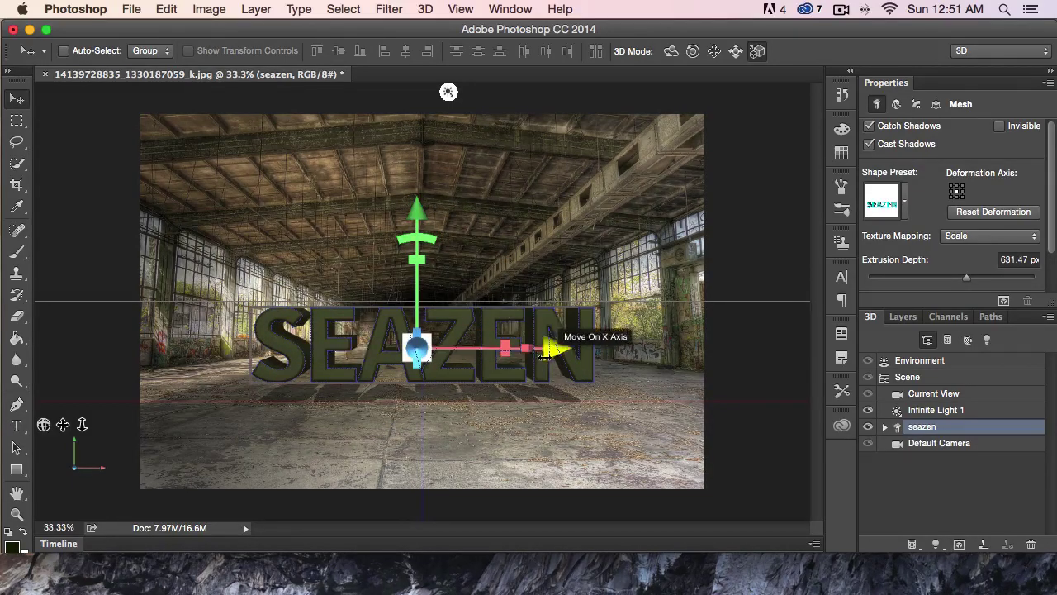
pyautogui.moveTo(560, 349); pyautogui.dragTo(521, 350)
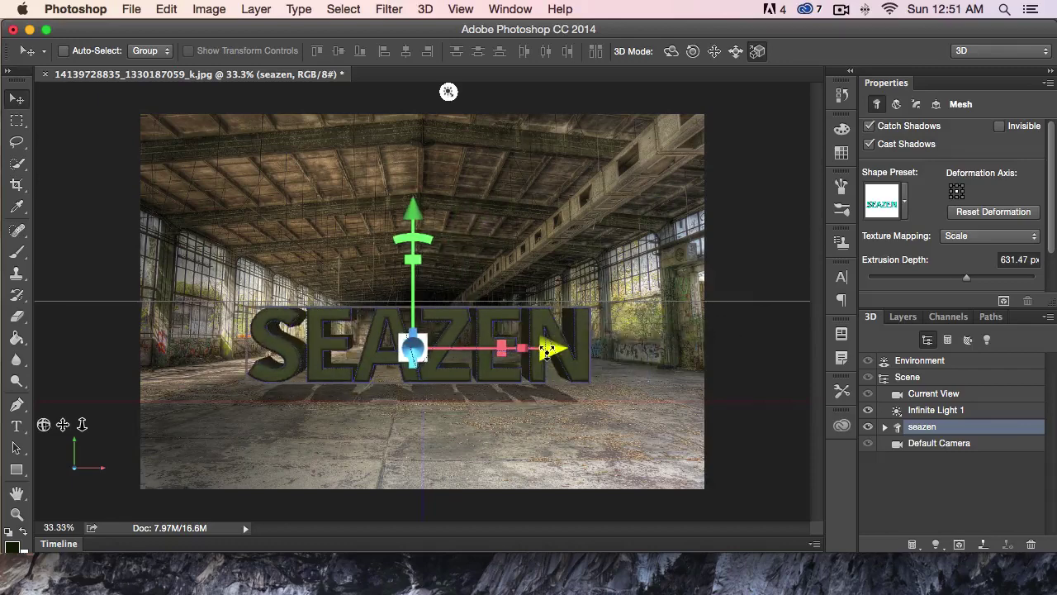
pyautogui.moveTo(411, 352)
pyautogui.mouseDown()
pyautogui.moveTo(410, 390)
pyautogui.moveTo(411, 352)
pyautogui.mouseUp()
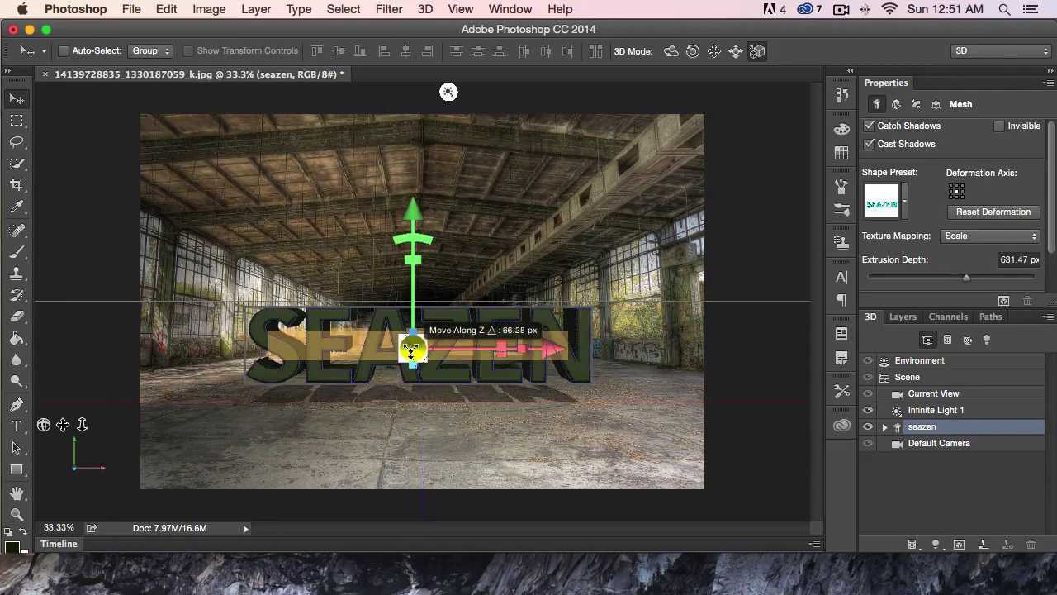
# Discard a trial rotation and height change, then scale the SEAZEN text uniformly.
pyautogui.moveTo(413, 239); pyautogui.dragTo(388, 252)
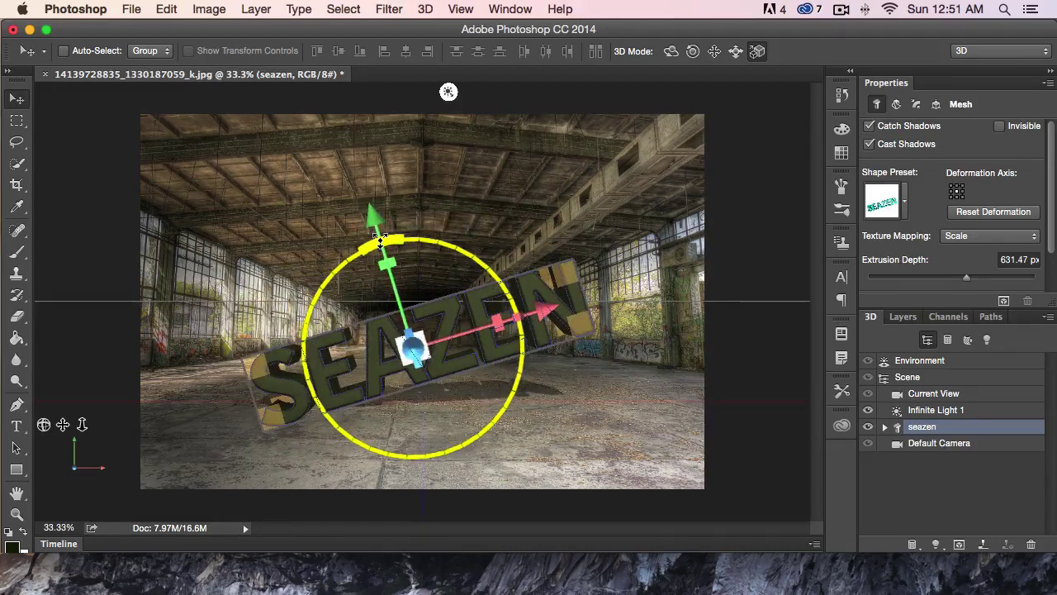
pyautogui.press('super+z')
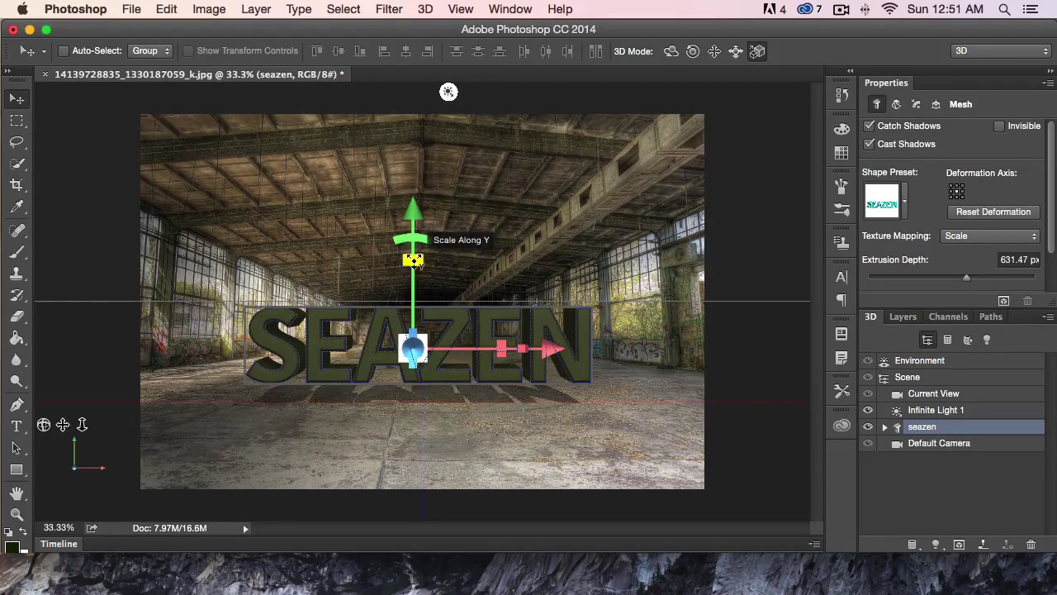
pyautogui.moveTo(413, 261)
pyautogui.mouseDown()
pyautogui.moveTo(414, 250)
pyautogui.moveTo(415, 279)
pyautogui.moveTo(419, 248)
pyautogui.moveTo(421, 269)
pyautogui.mouseUp()
pyautogui.press('super+z')
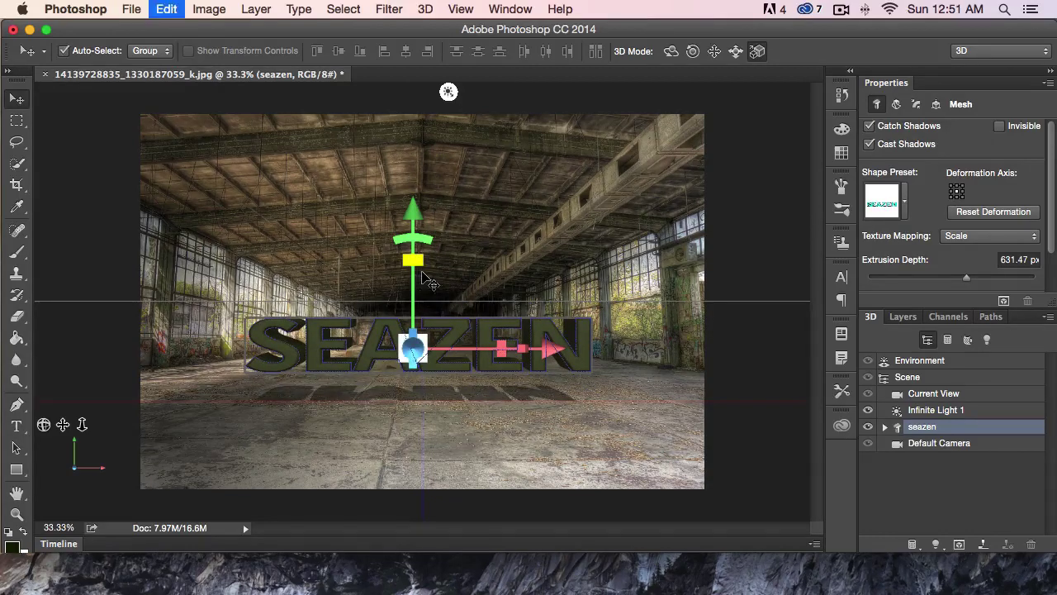
pyautogui.moveTo(403, 334); pyautogui.dragTo(474, 348)
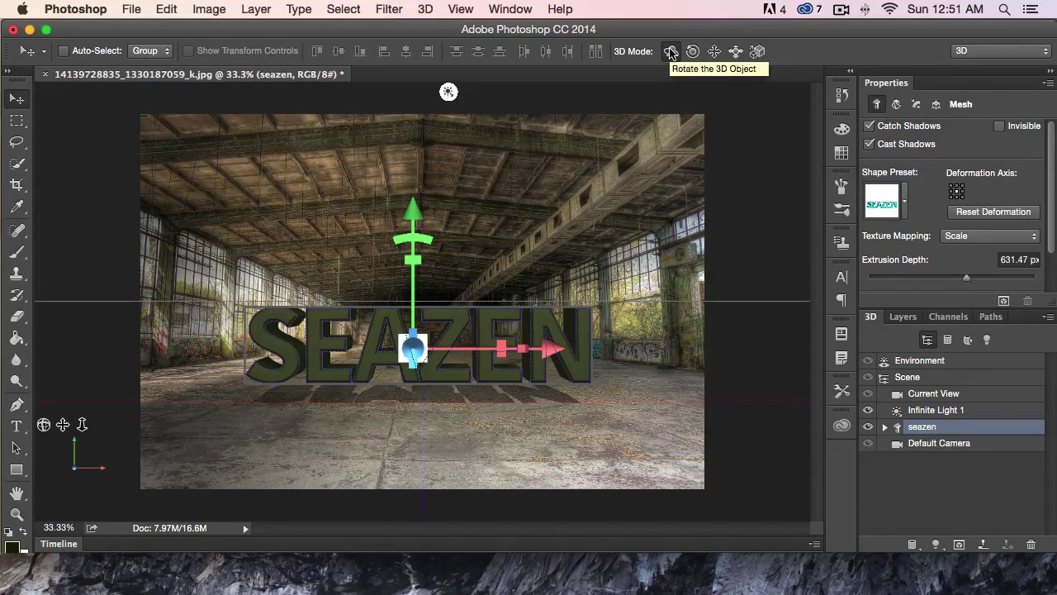
# Try rotating, rolling, moving and sliding the SEAZEN object, undoing the unwanted changes.
pyautogui.moveTo(476, 256); pyautogui.dragTo(623, 207)
pyautogui.press('super+z')
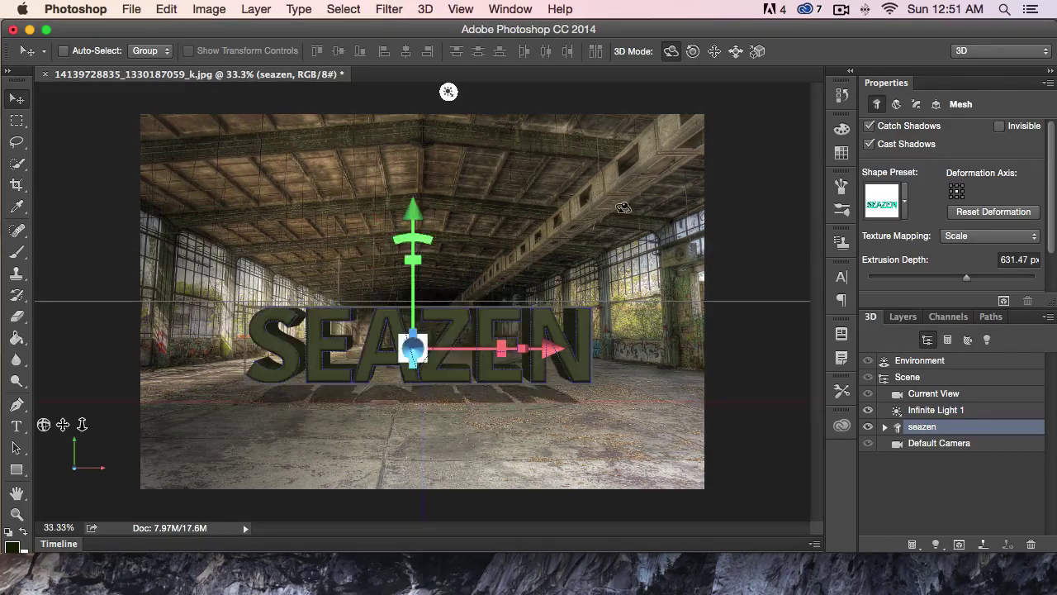
pyautogui.click(692, 51)
pyautogui.moveTo(612, 187); pyautogui.dragTo(461, 204)
pyautogui.press('super+z')
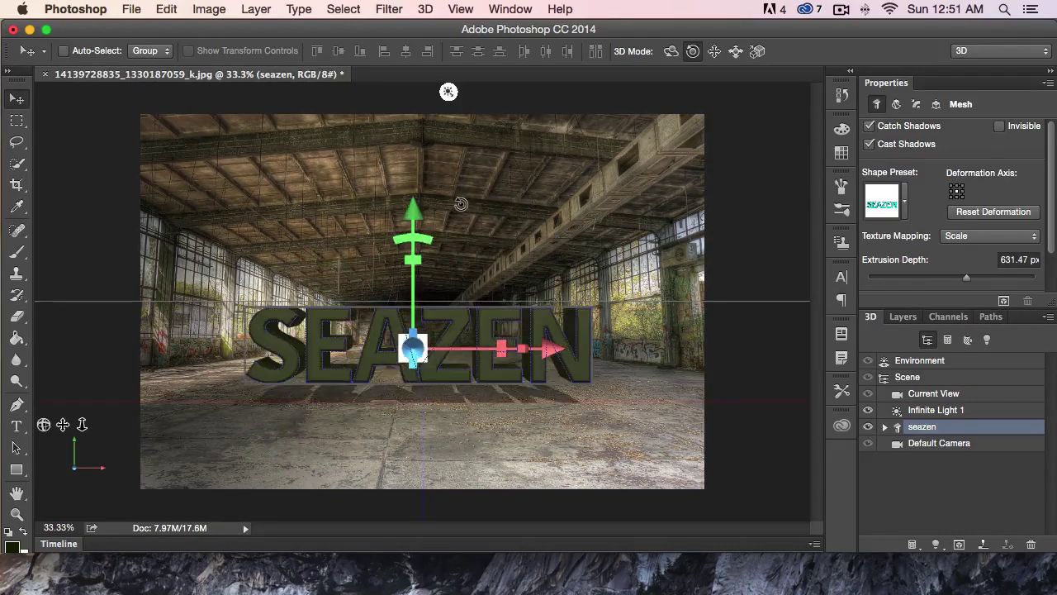
pyautogui.click(730, 56)
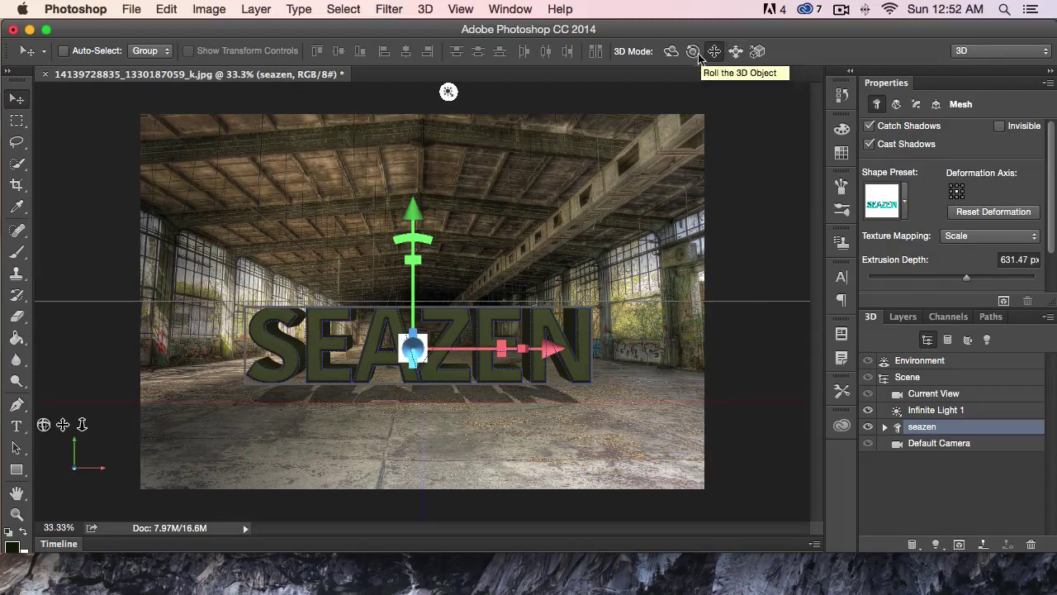
pyautogui.moveTo(486, 250); pyautogui.dragTo(500, 217)
pyautogui.click(734, 53)
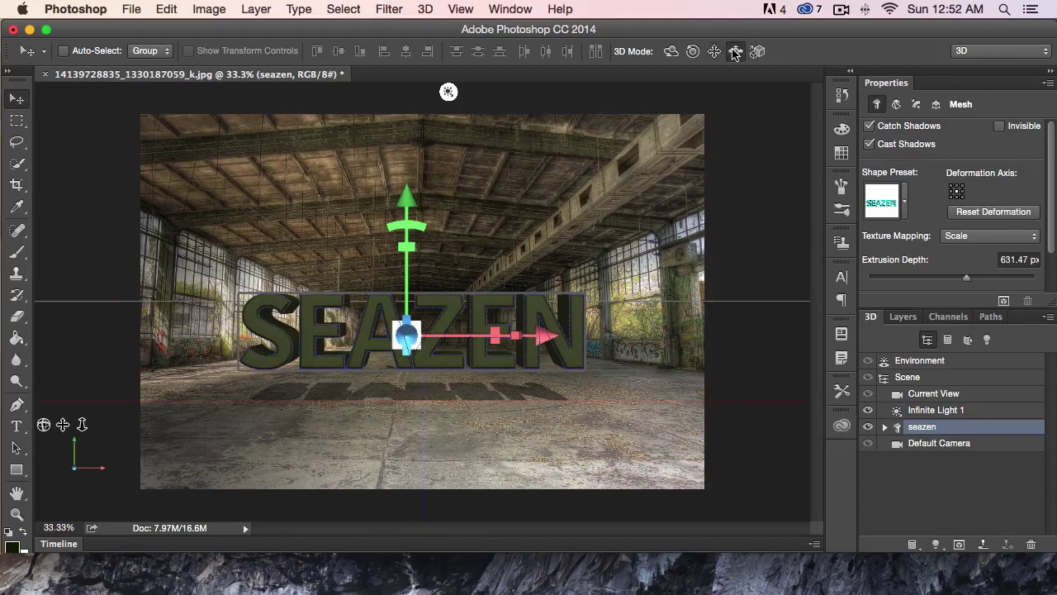
pyautogui.moveTo(483, 227)
pyautogui.mouseDown()
pyautogui.moveTo(486, 262)
pyautogui.moveTo(484, 121)
pyautogui.moveTo(484, 302)
pyautogui.moveTo(481, 201)
pyautogui.moveTo(489, 217)
pyautogui.mouseUp()
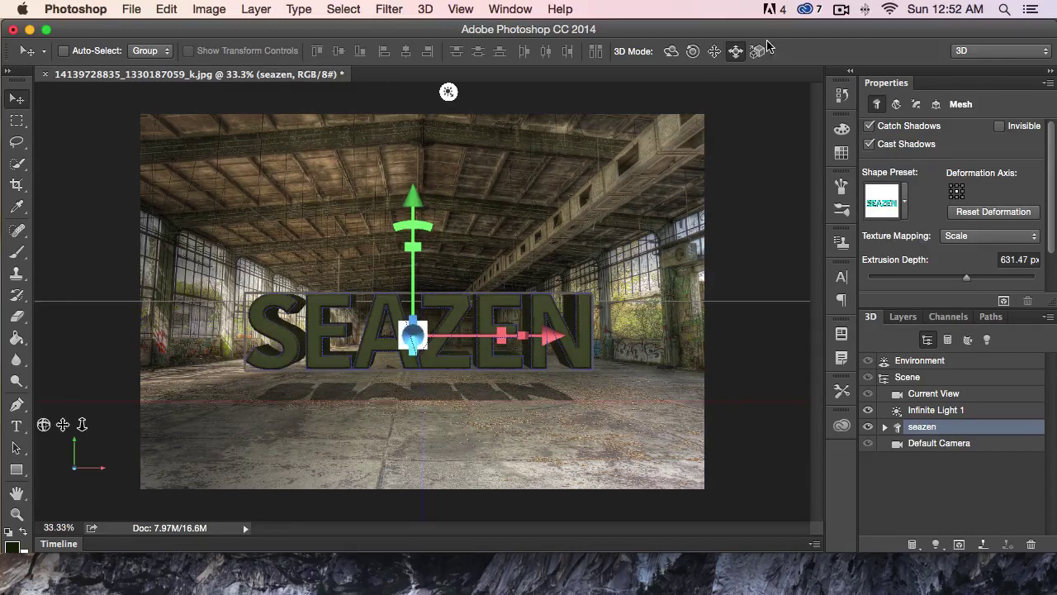
pyautogui.click(670, 53)
pyautogui.press('super+z')
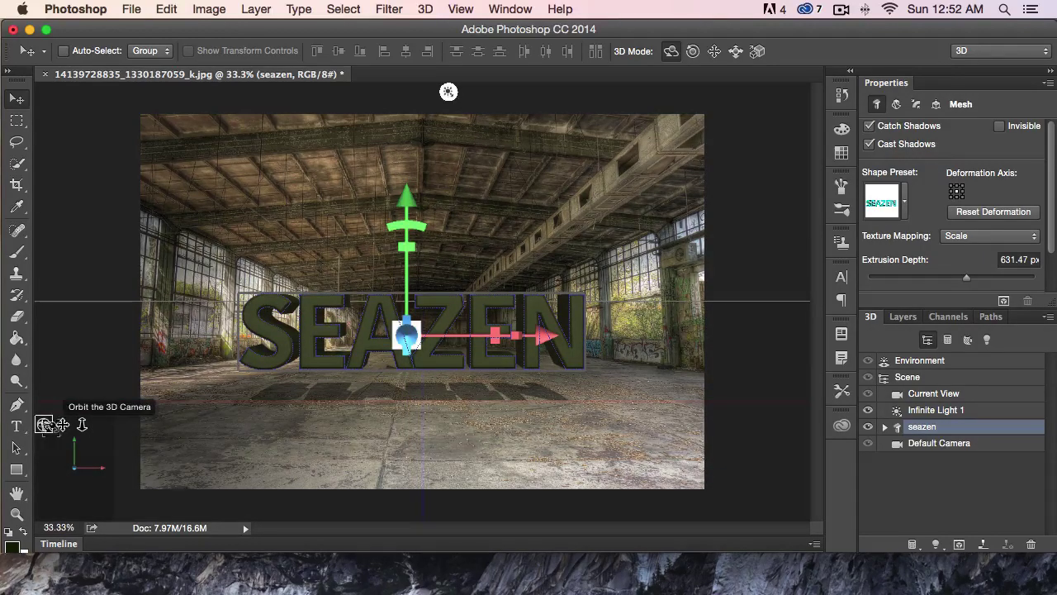
# Orbit and dolly the 3D camera to frame SEAZEN face-on and larger in the hall.
pyautogui.moveTo(45, 426); pyautogui.dragTo(76, 423)
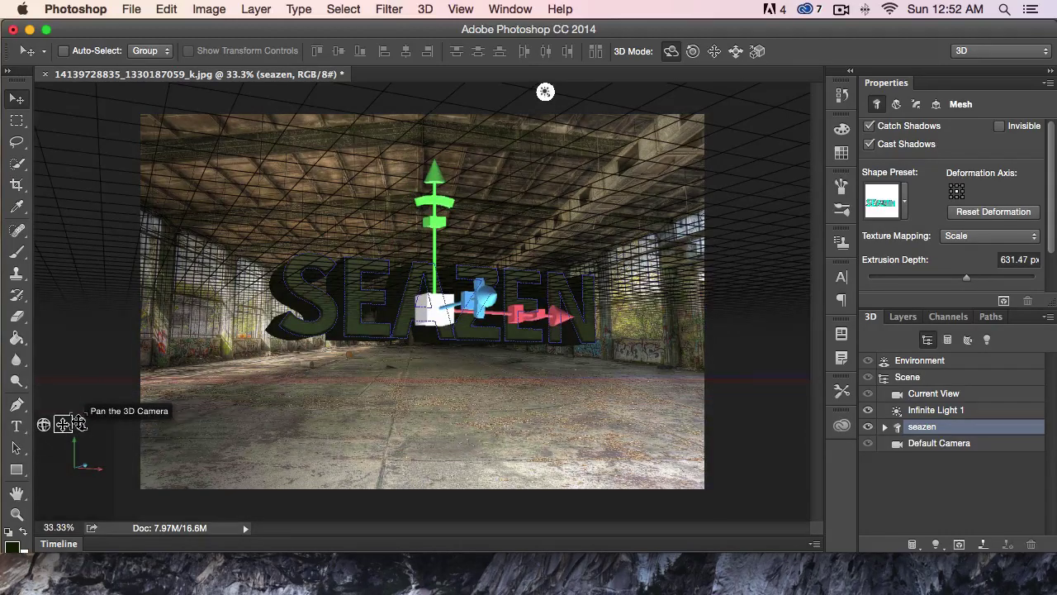
pyautogui.click(450, 578)
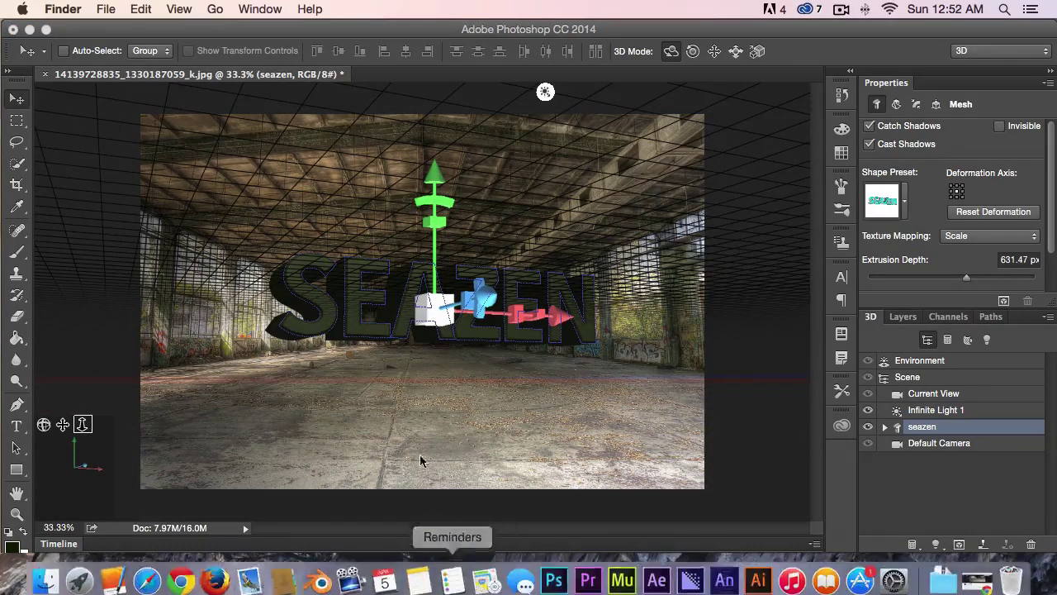
pyautogui.click(82, 423)
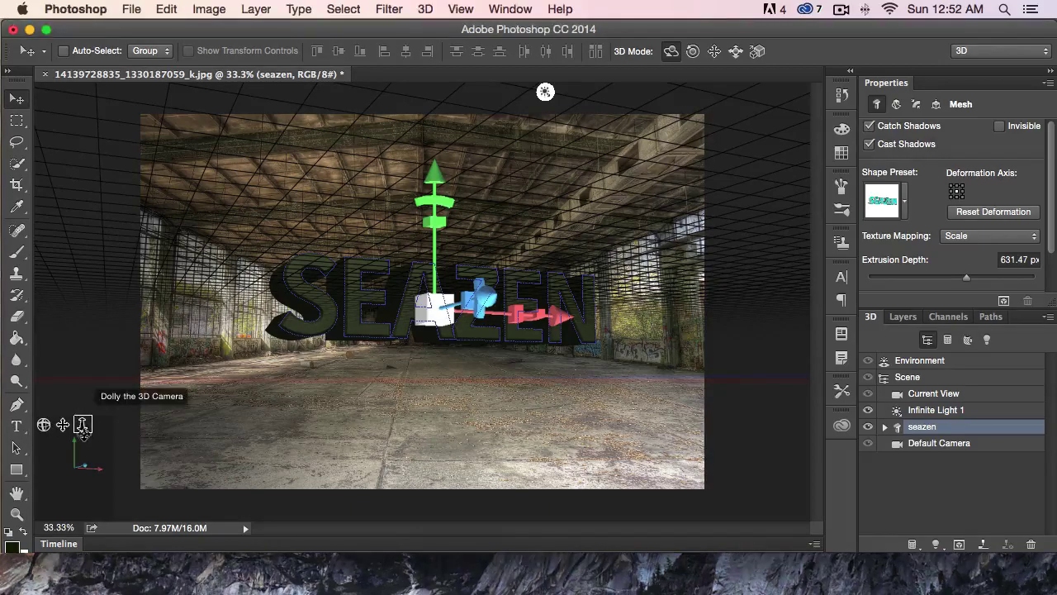
pyautogui.moveTo(83, 424); pyautogui.dragTo(108, 397)
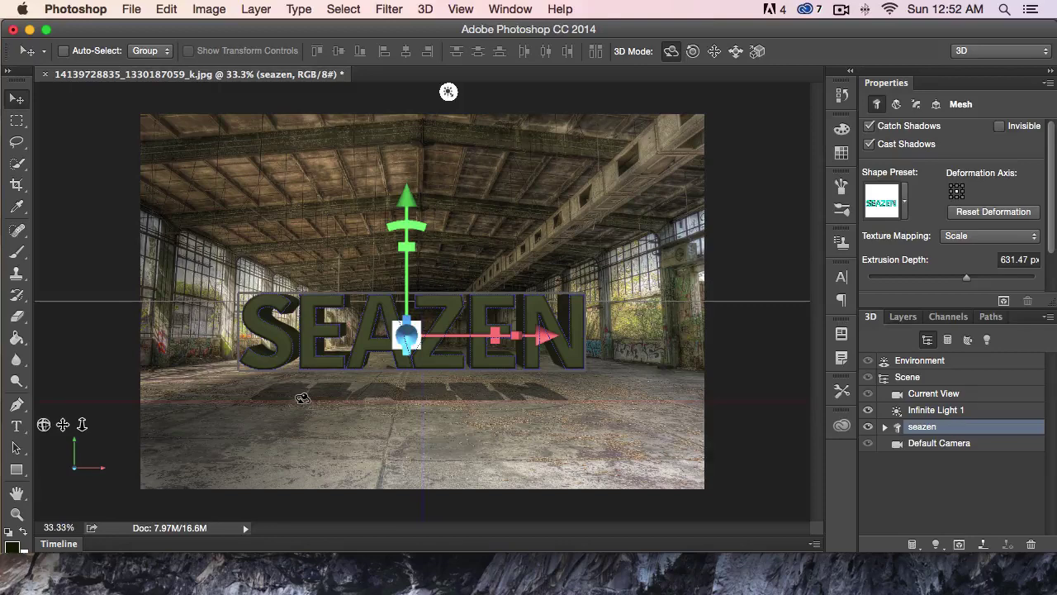
# Orbit the camera, nudge the text vertically, and apply 3D > Move Object to Ground Plane.
pyautogui.moveTo(45, 426); pyautogui.dragTo(72, 427)
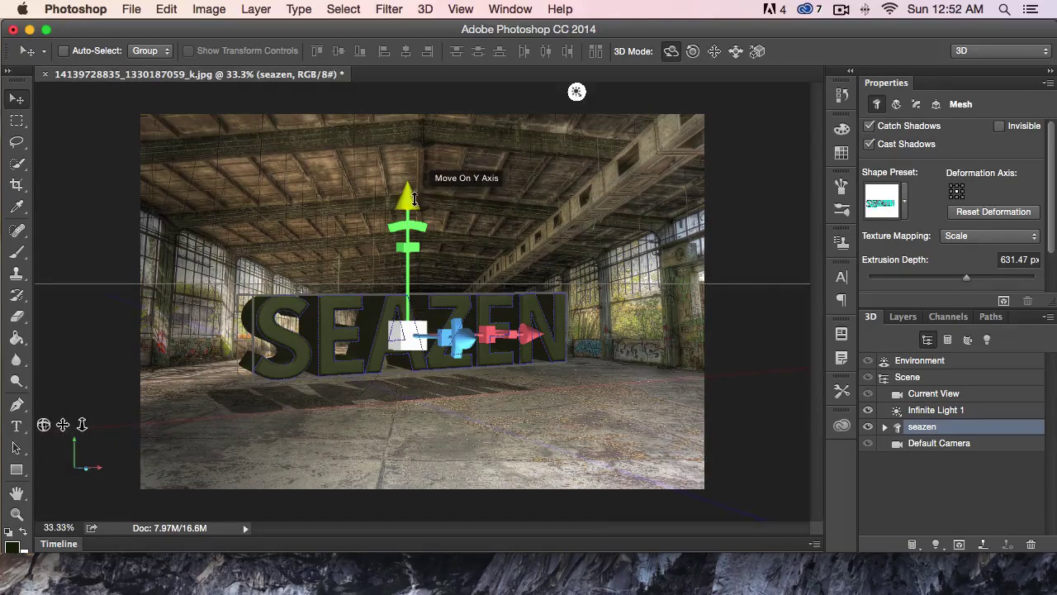
pyautogui.moveTo(408, 196)
pyautogui.mouseDown()
pyautogui.moveTo(410, 225)
pyautogui.moveTo(411, 186)
pyautogui.mouseUp()
pyautogui.click(425, 10)
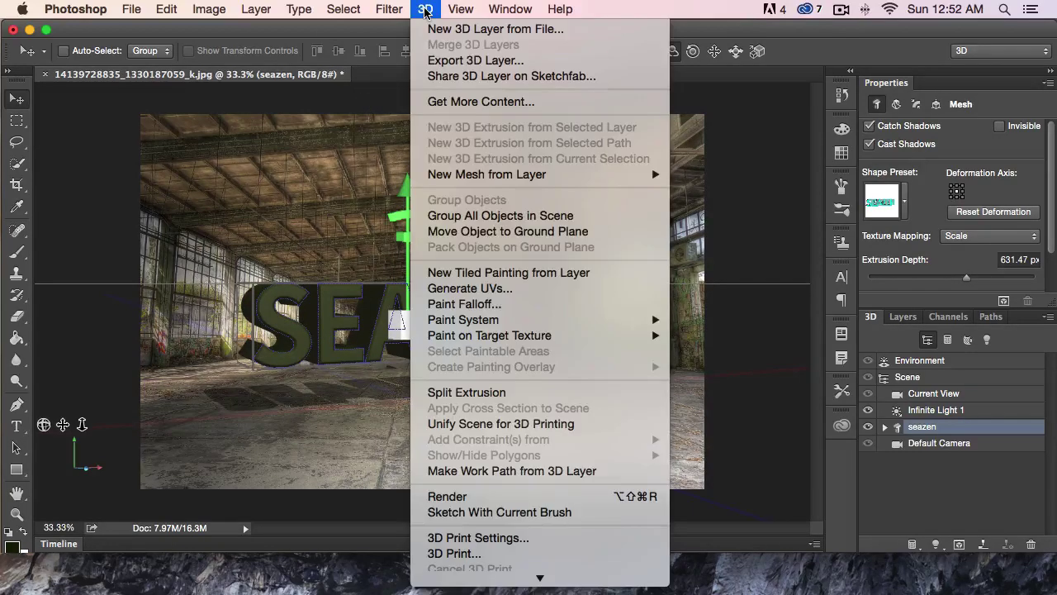
pyautogui.click(458, 232)
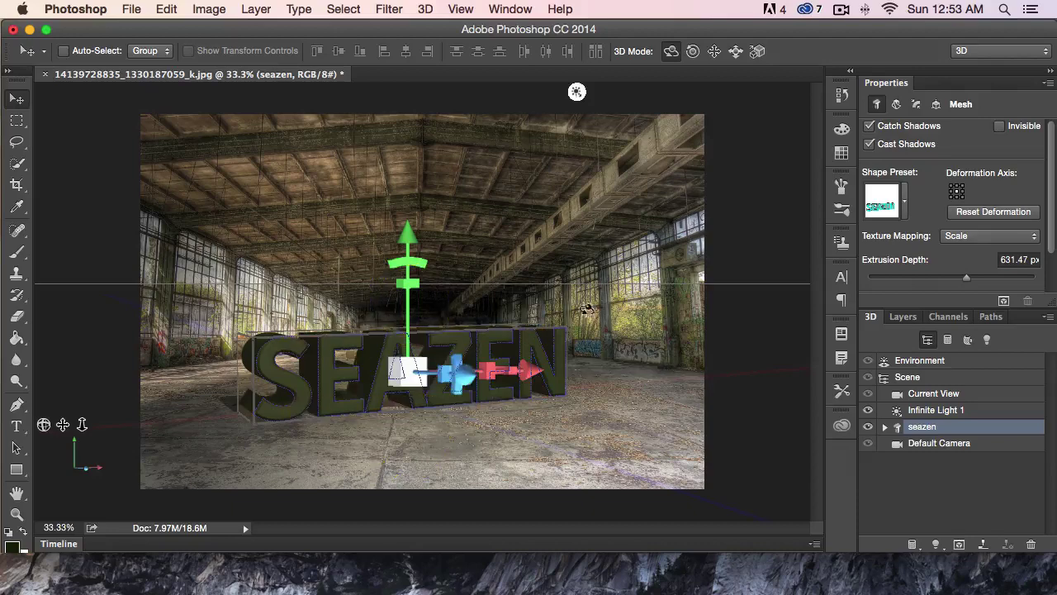
pyautogui.click(16, 123)
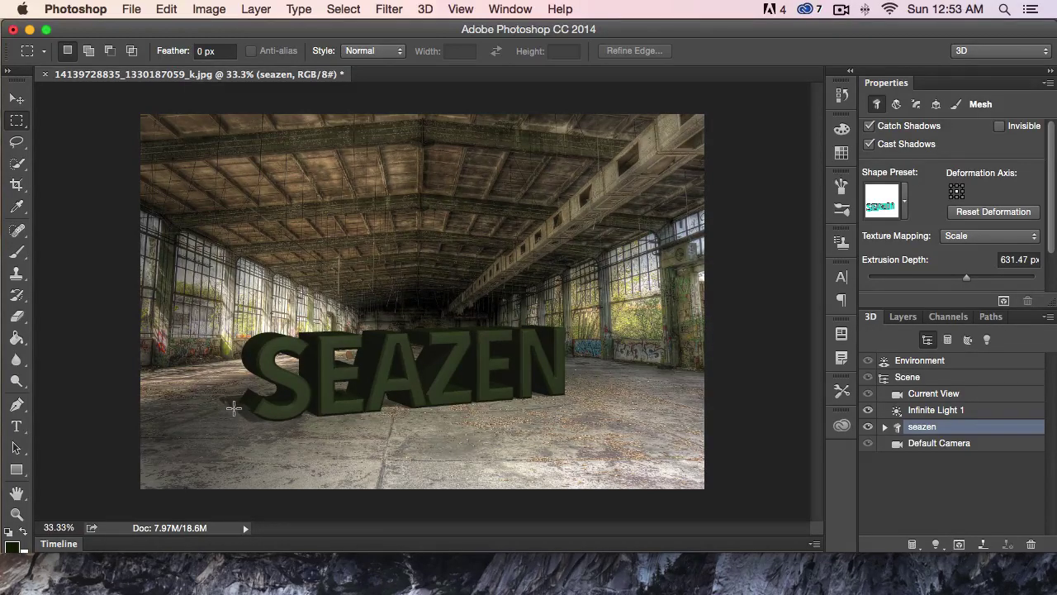
# Render the 3D scene so the dark green SEAZEN letters cast soft floor shadows.
pyautogui.click(959, 545)
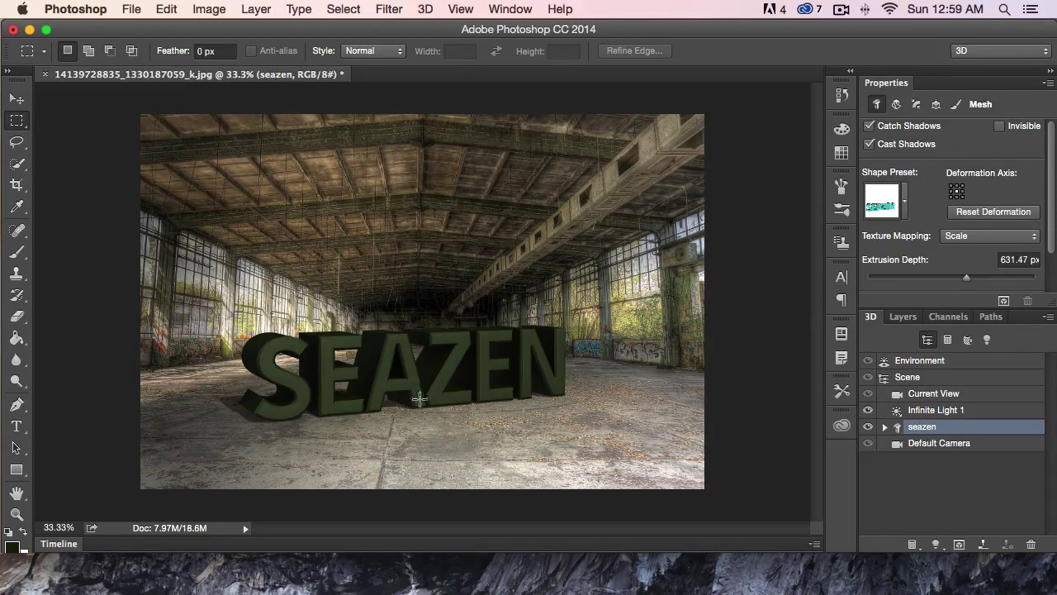
pyautogui.click(132, 9)
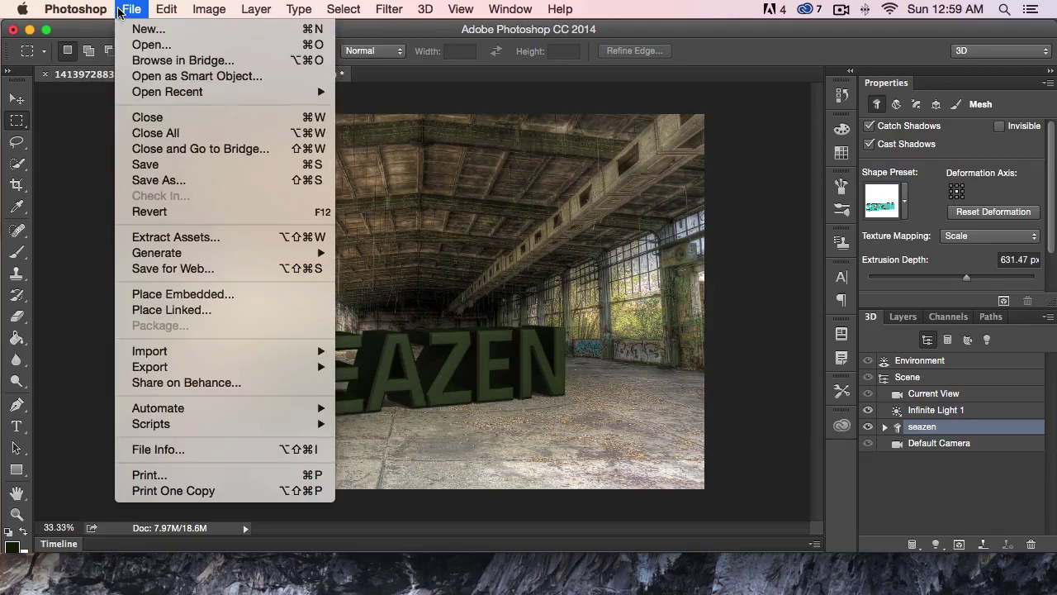
pyautogui.click(144, 177)
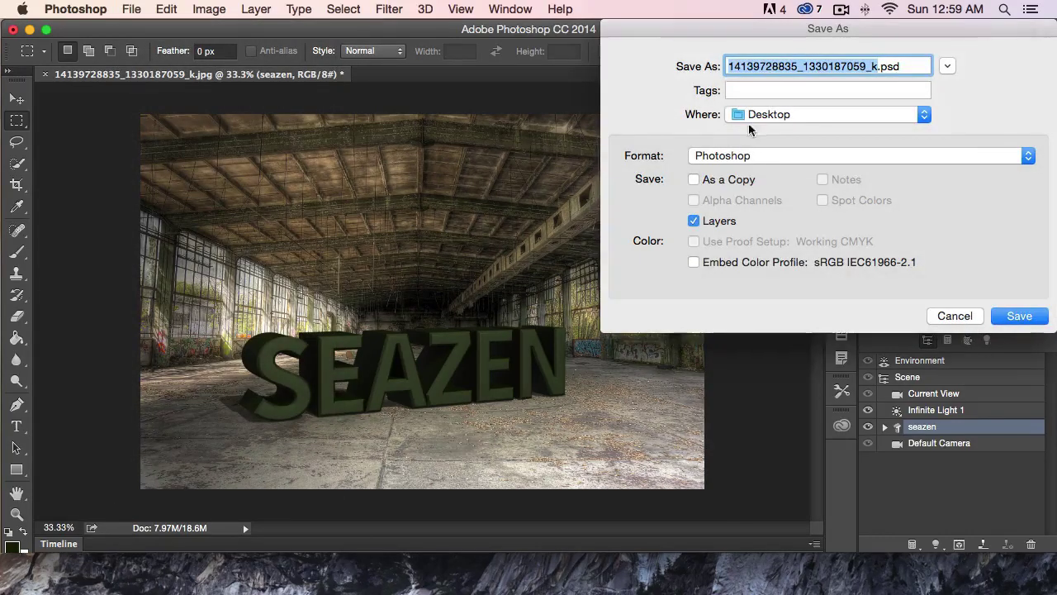
pyautogui.click(747, 156)
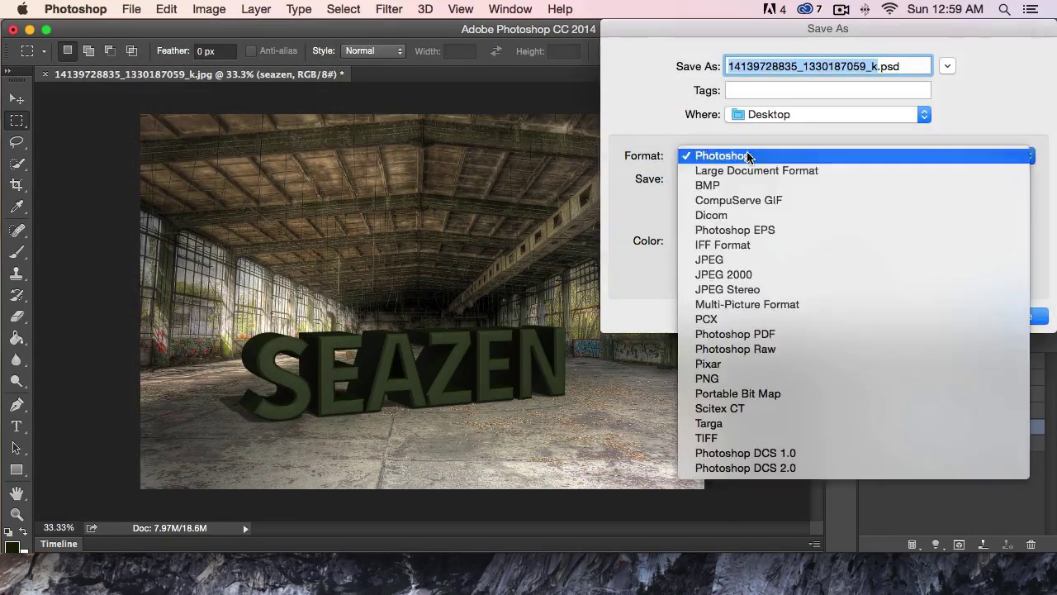
pyautogui.click(732, 260)
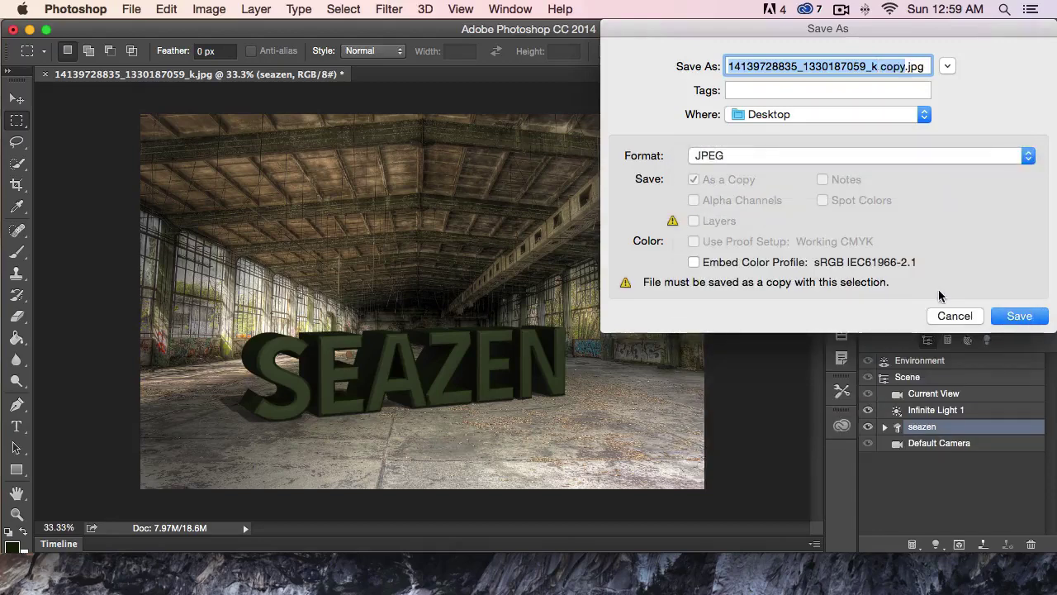
pyautogui.click(954, 315)
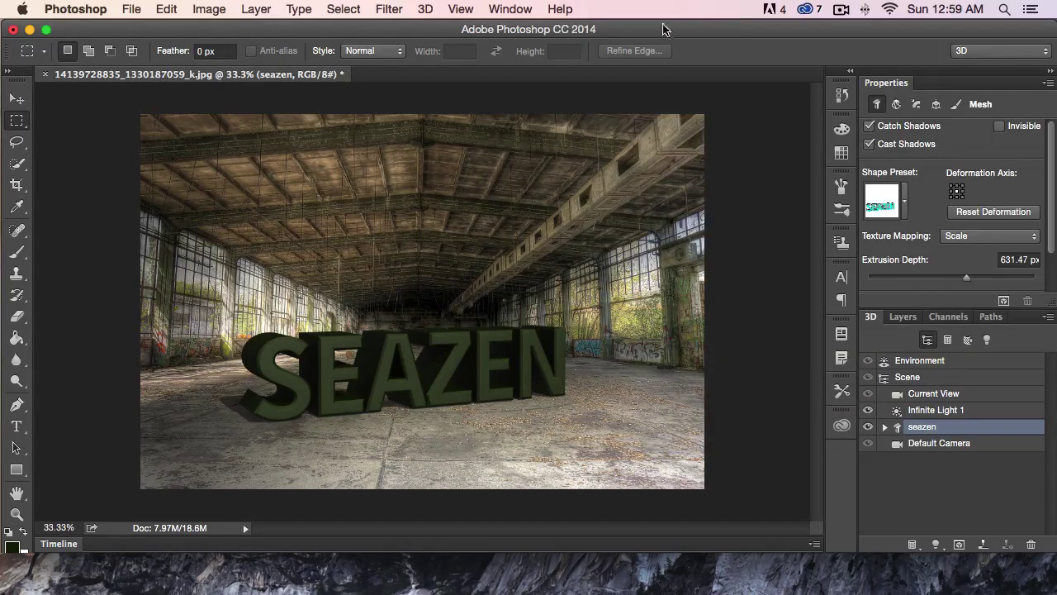
pyautogui.click(884, 426)
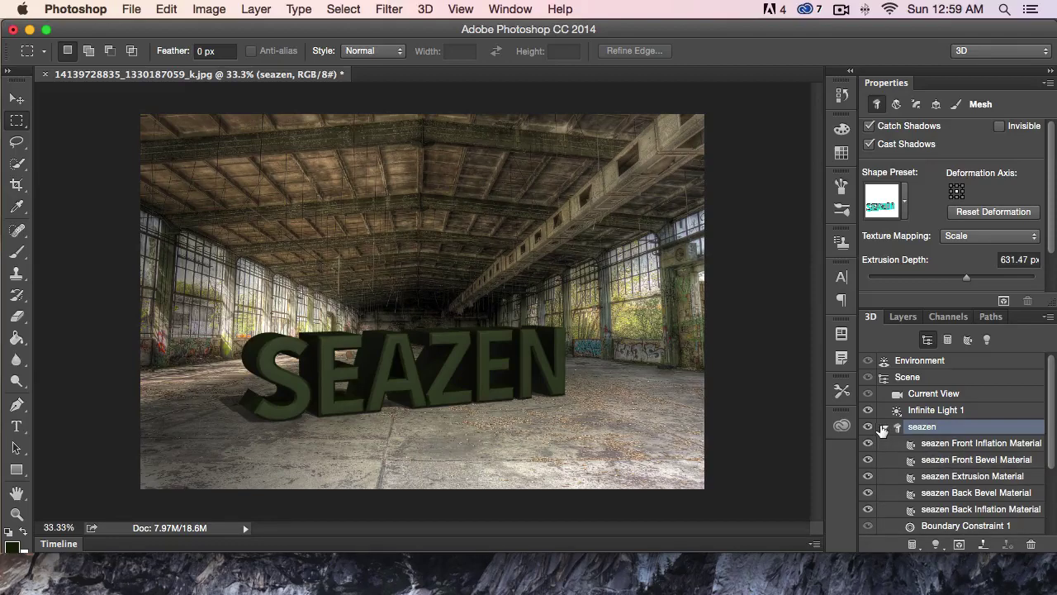
# Inspect the seazen Front Inflation, Front Bevel and Extrusion materials in turn.
pyautogui.click(939, 446)
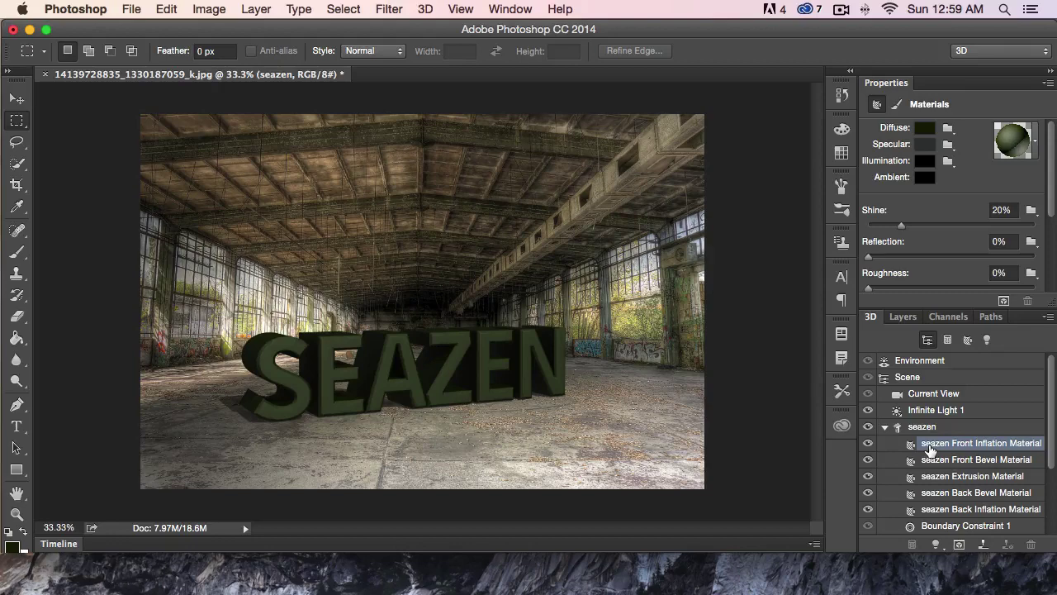
pyautogui.scroll(-3, 926, 456)
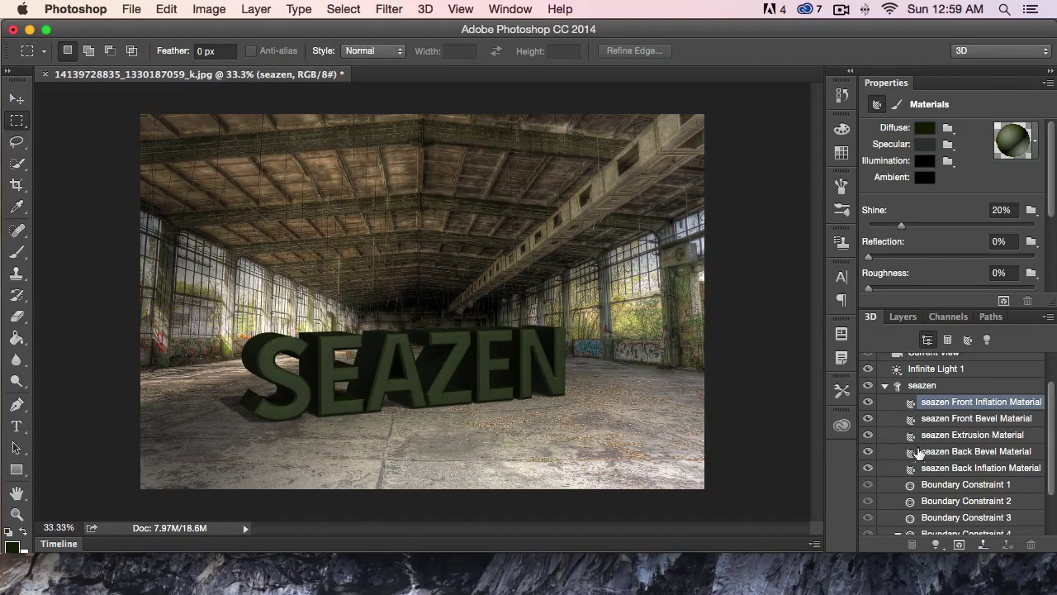
pyautogui.click(931, 421)
pyautogui.click(933, 435)
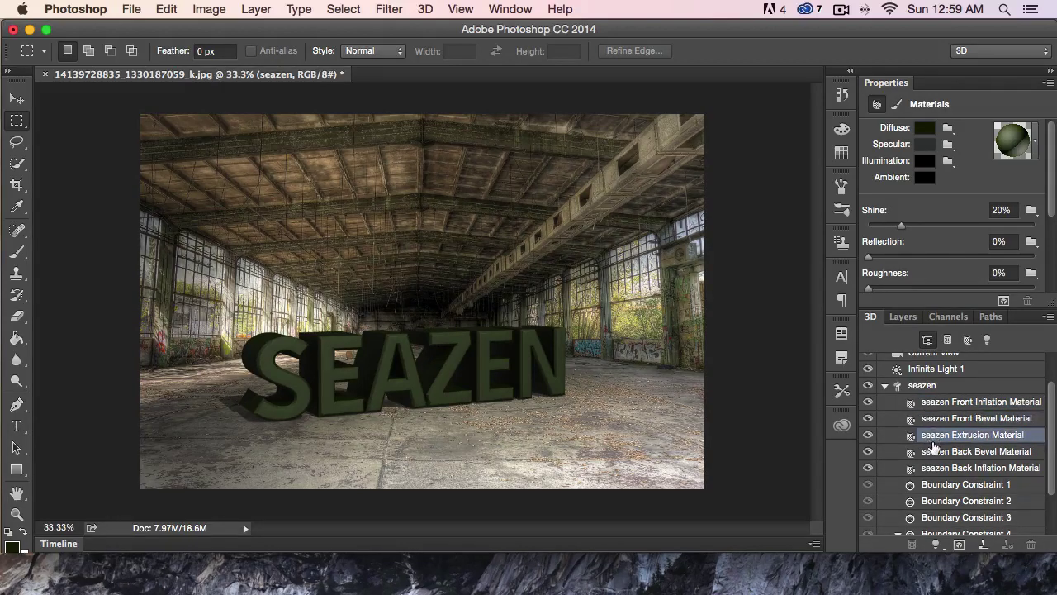
pyautogui.click(939, 403)
pyautogui.scroll(3, 941, 413)
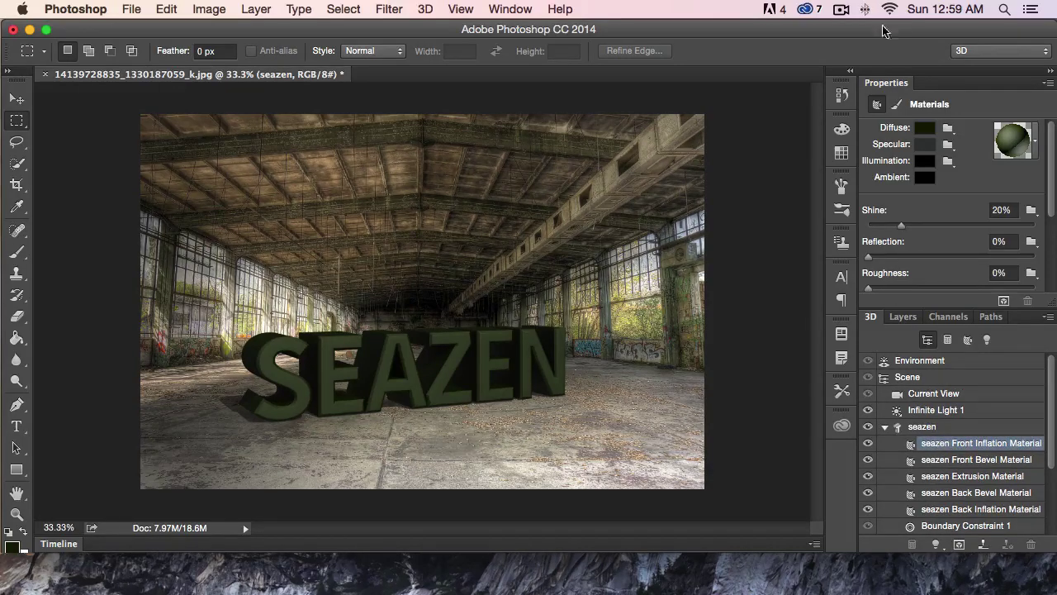
# Try a bright red diffuse colour on the Front Inflation Material, then undo it.
pyautogui.click(930, 127)
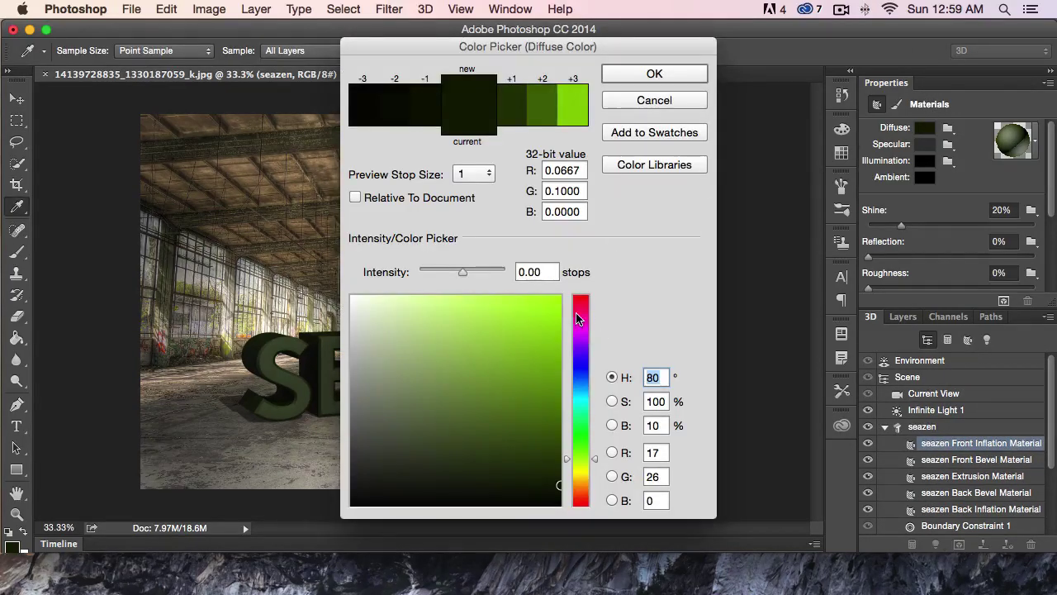
pyautogui.write('0')
pyautogui.press('Tab')
pyautogui.press('Tab')
pyautogui.write('100')
pyautogui.click(673, 73)
pyautogui.press('m')
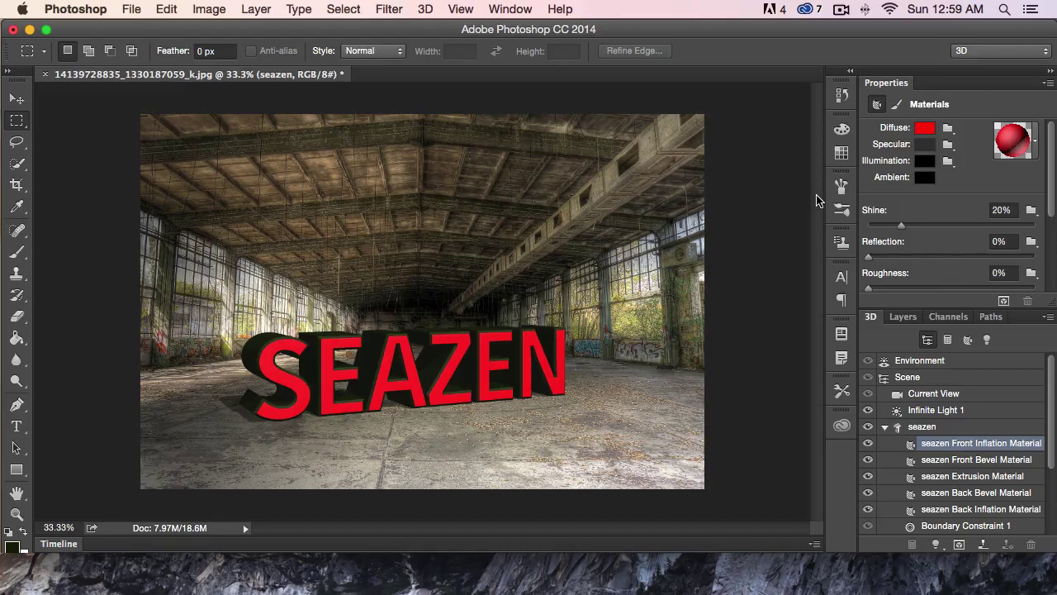
pyautogui.press('super+z')
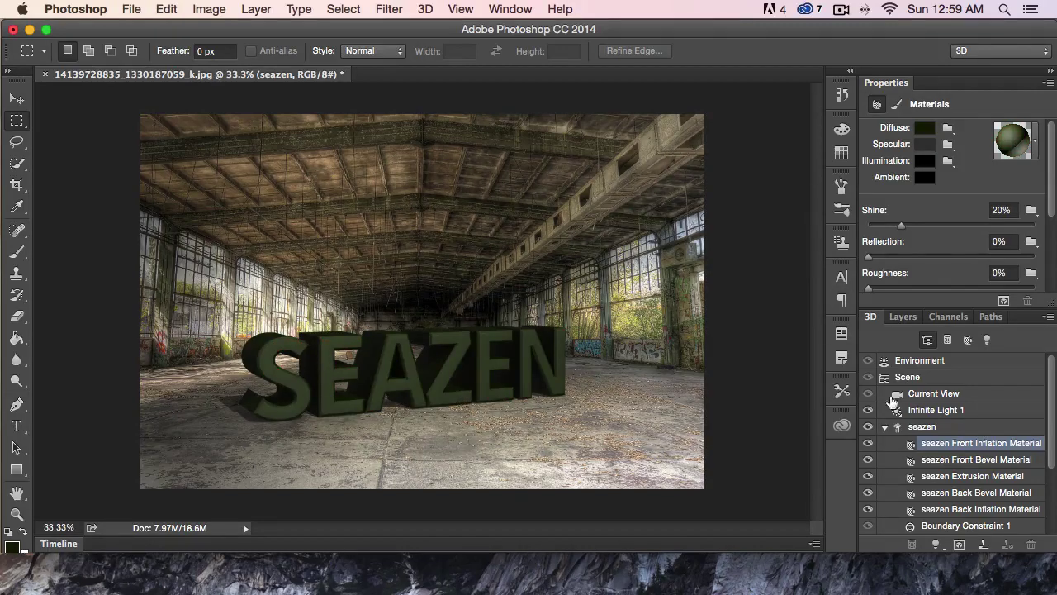
# Select all five seazen materials together for joint editing.
pyautogui.scroll(-1, 917, 469)
pyautogui.scroll(-1, 917, 469)
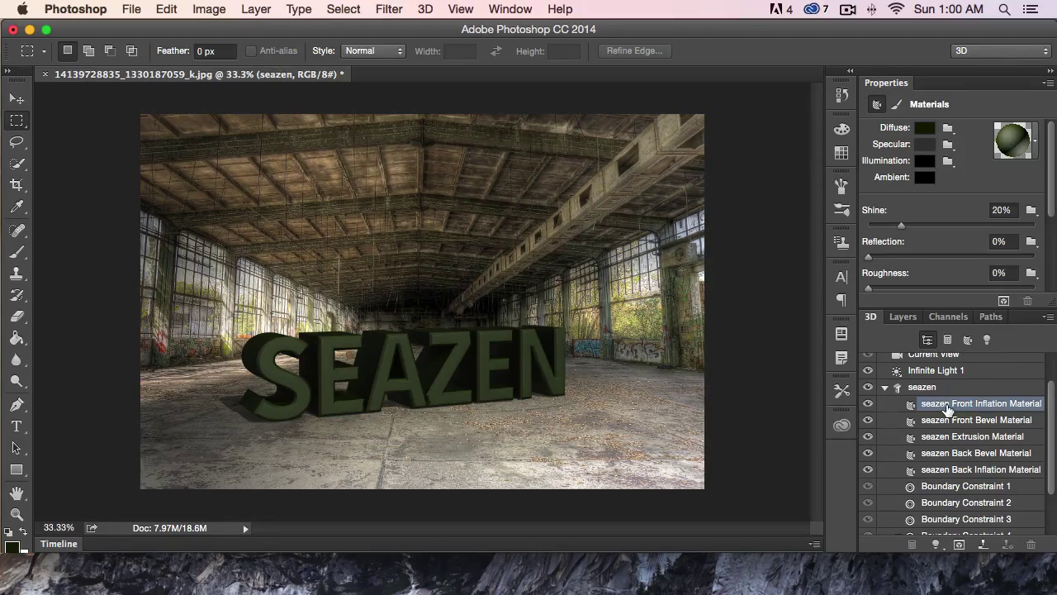
pyautogui.click(922, 387)
pyautogui.click(935, 403)
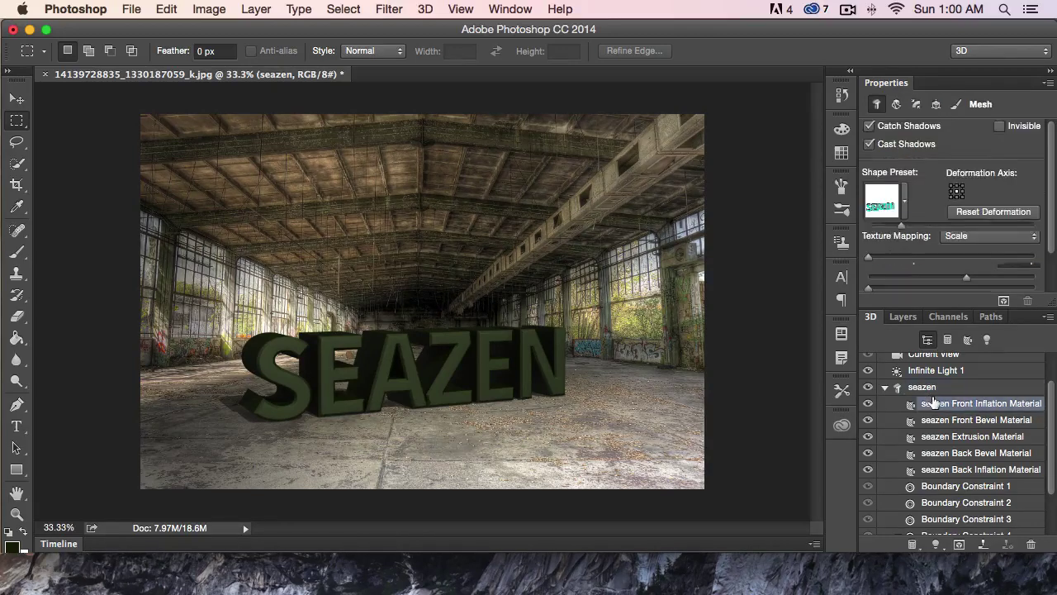
pyautogui.keyDown('shift'); pyautogui.click(944, 470); pyautogui.keyUp('shift')
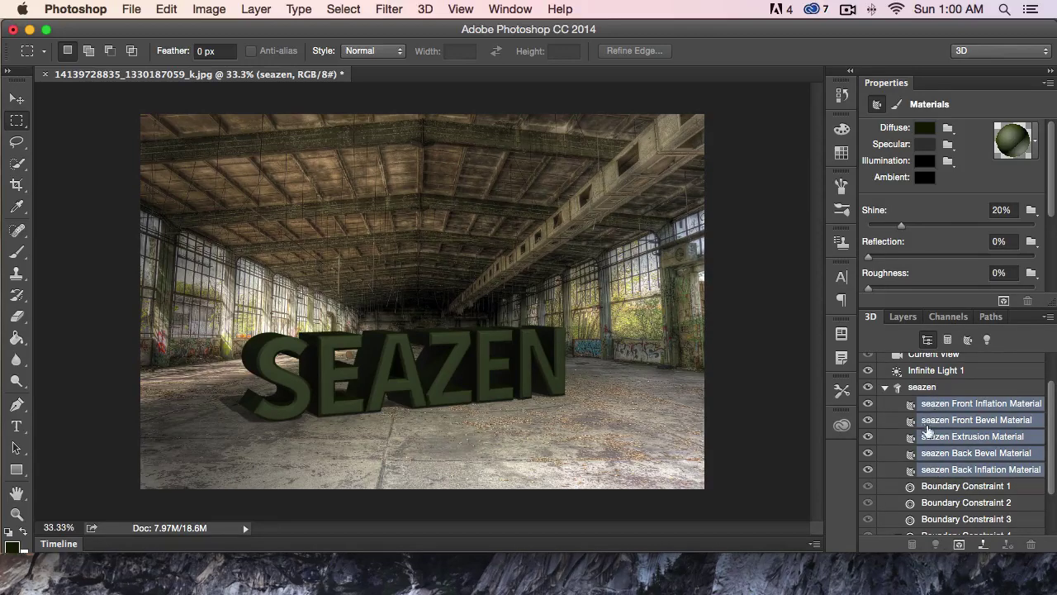
# Load MetalBase0122_L.jpg from the Desktop as the diffuse texture of all five materials.
pyautogui.click(949, 130)
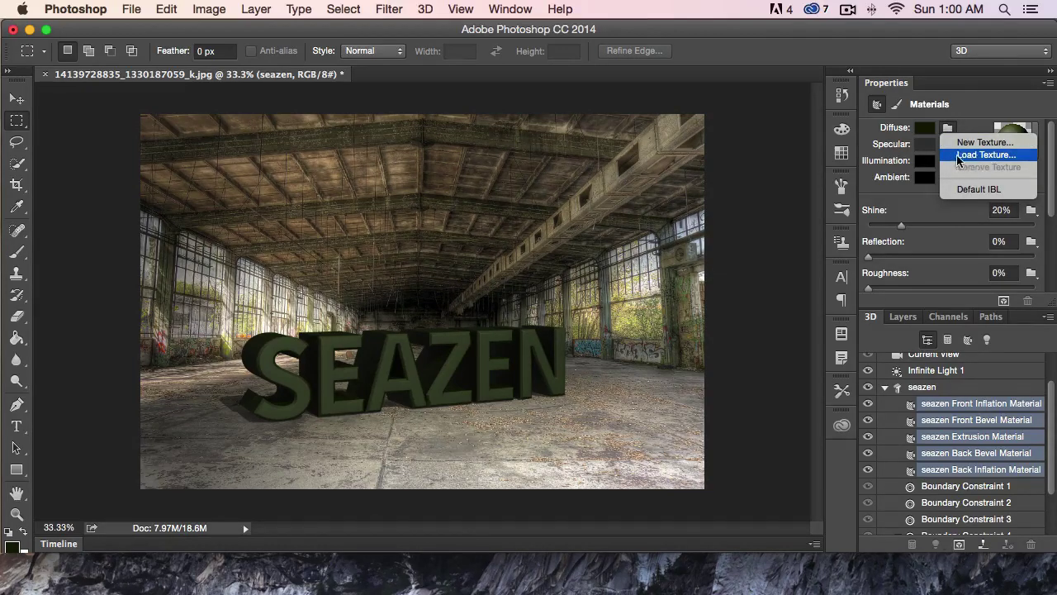
pyautogui.click(980, 156)
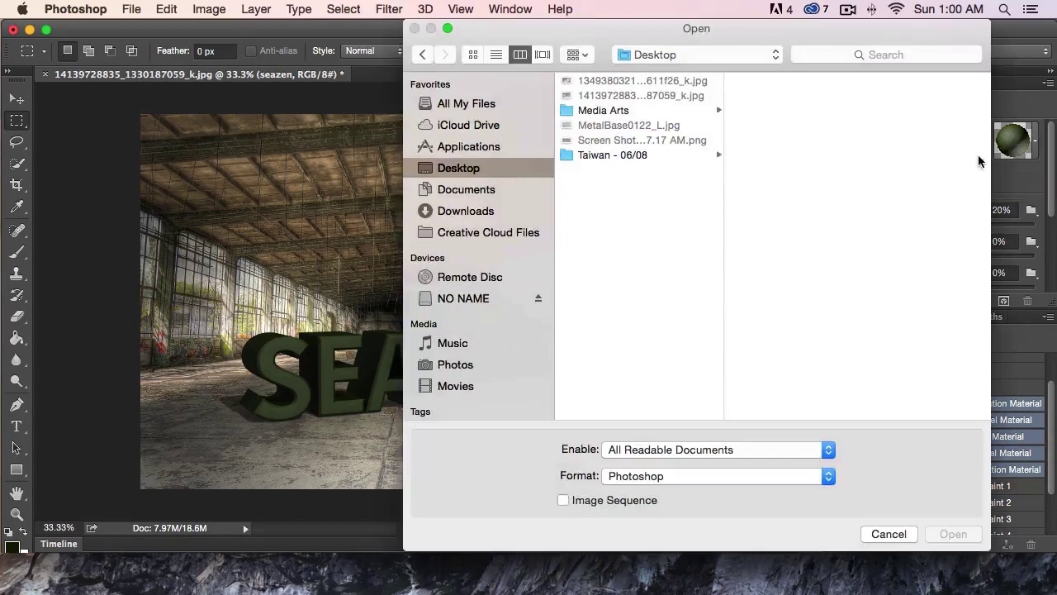
pyautogui.click(588, 127)
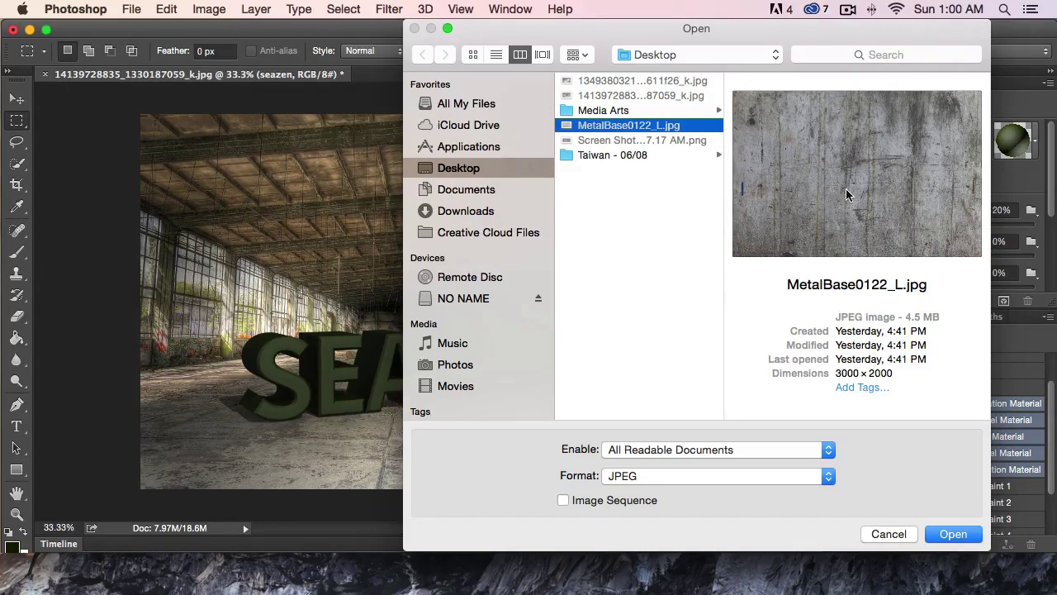
pyautogui.click(955, 535)
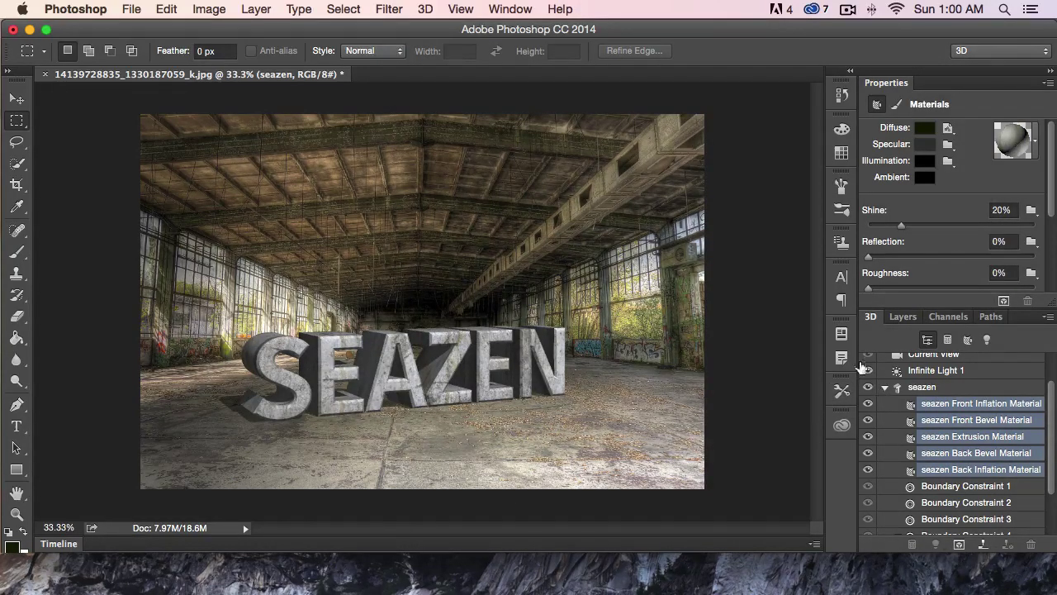
# Collapse the seazen material list and select Infinite Light 1 with the Move tool active.
pyautogui.scroll(-3, 875, 393)
pyautogui.scroll(5, 875, 393)
pyautogui.scroll(-5, 921, 176)
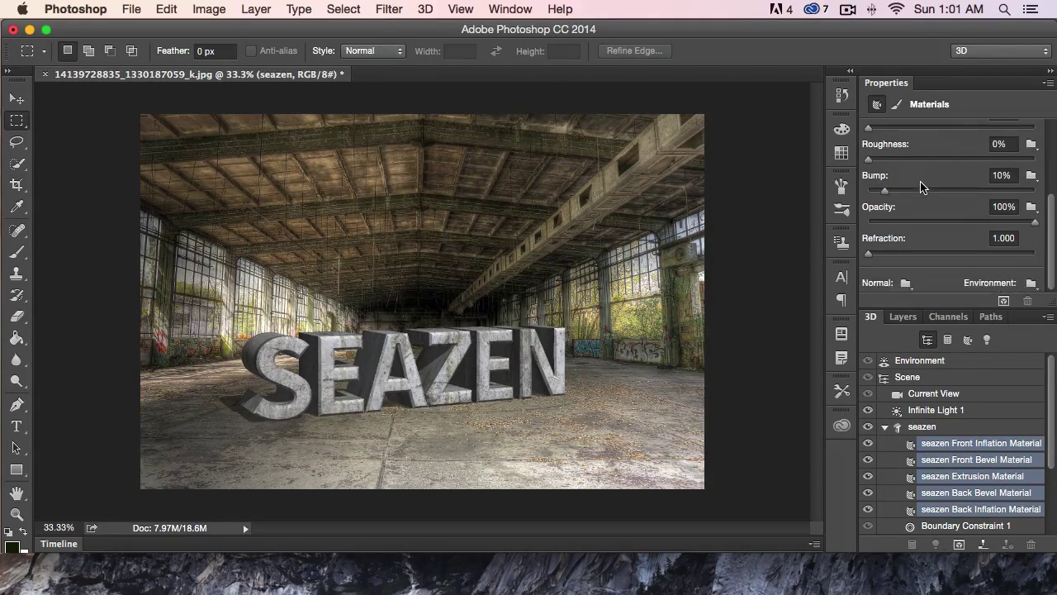
pyautogui.scroll(6, 922, 187)
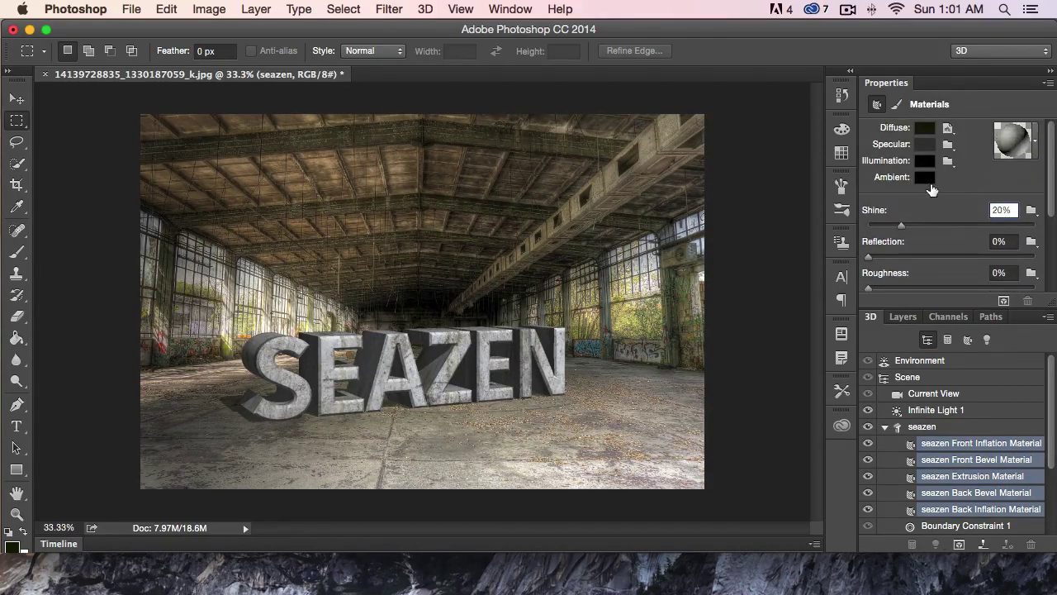
pyautogui.scroll(-1, 931, 189)
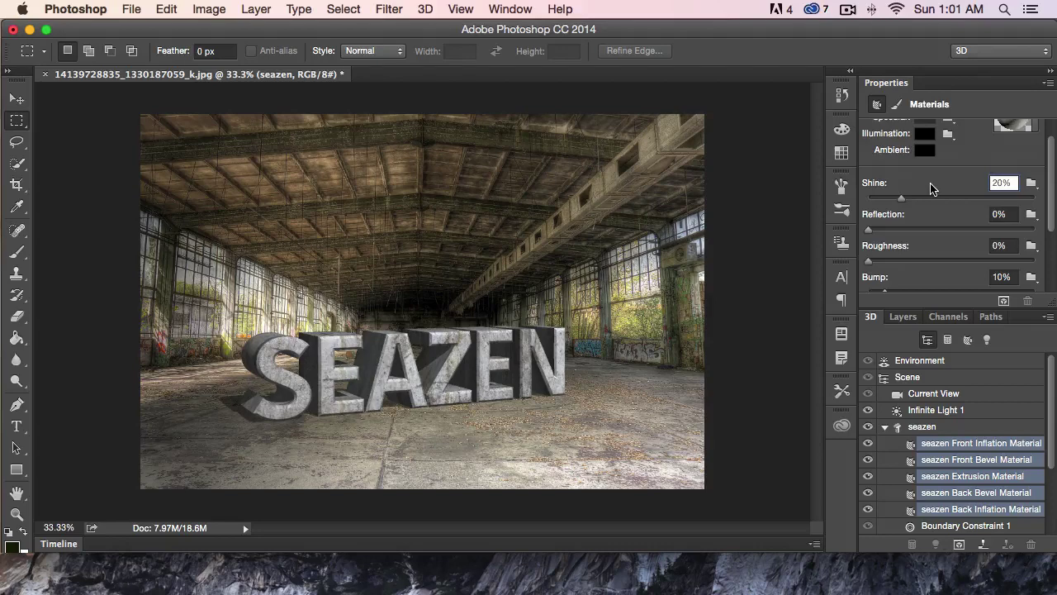
pyautogui.scroll(2, 931, 188)
pyautogui.scroll(-3, 922, 240)
pyautogui.scroll(2, 921, 244)
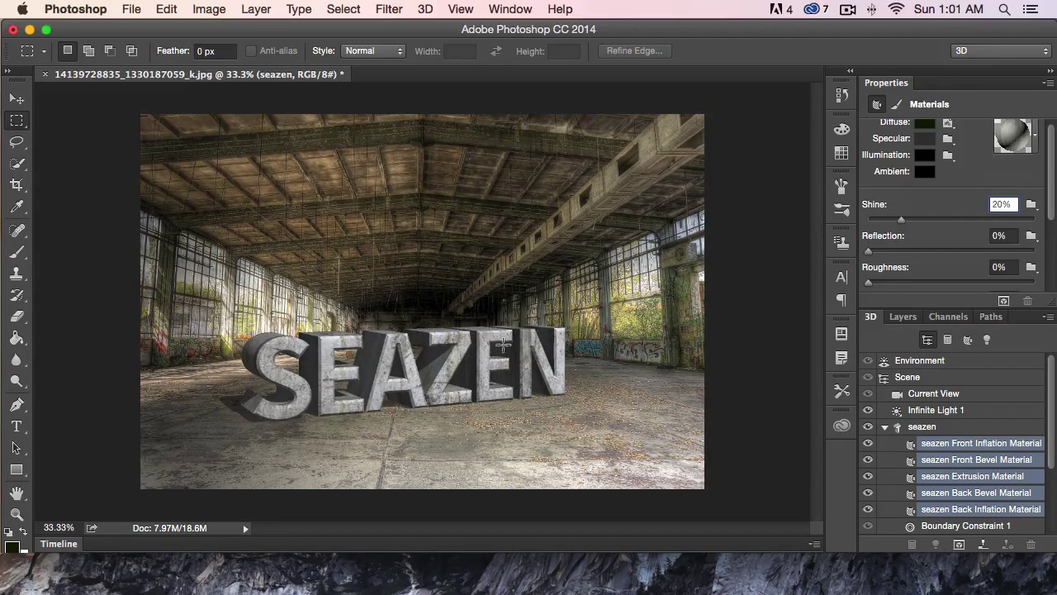
pyautogui.click(885, 428)
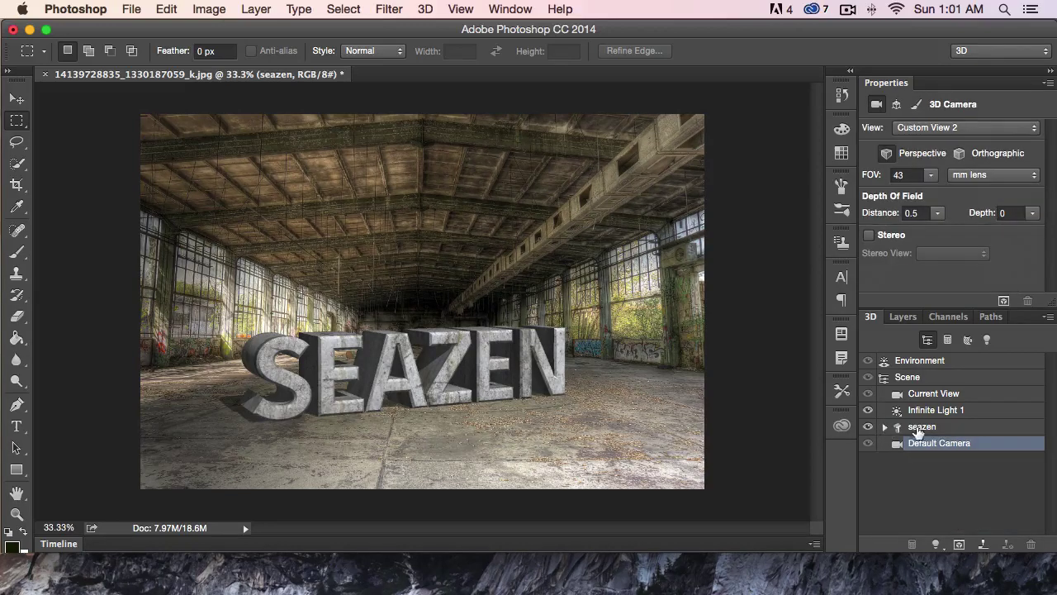
pyautogui.click(913, 430)
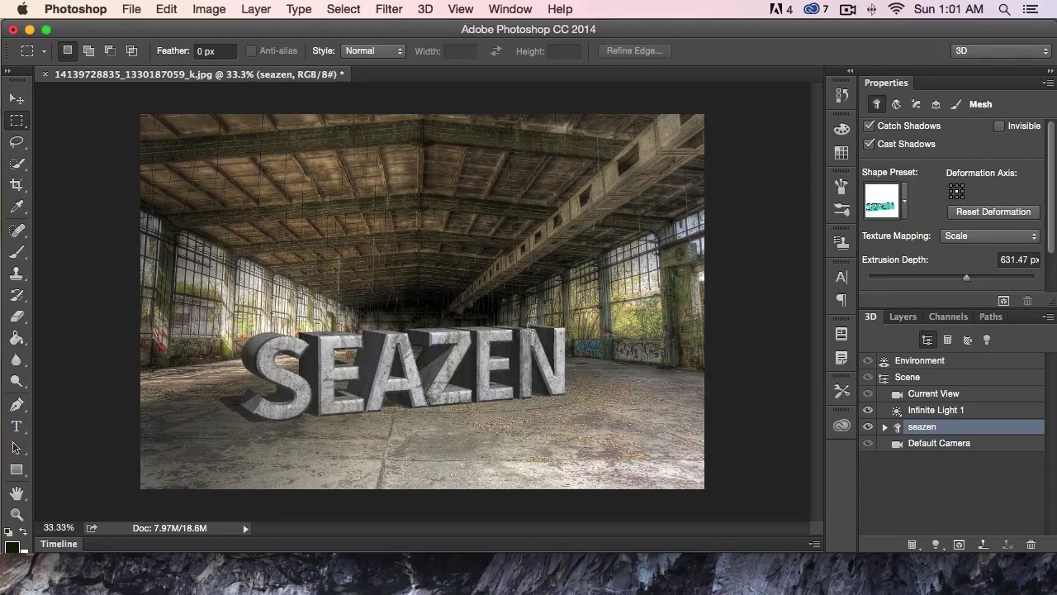
pyautogui.click(17, 98)
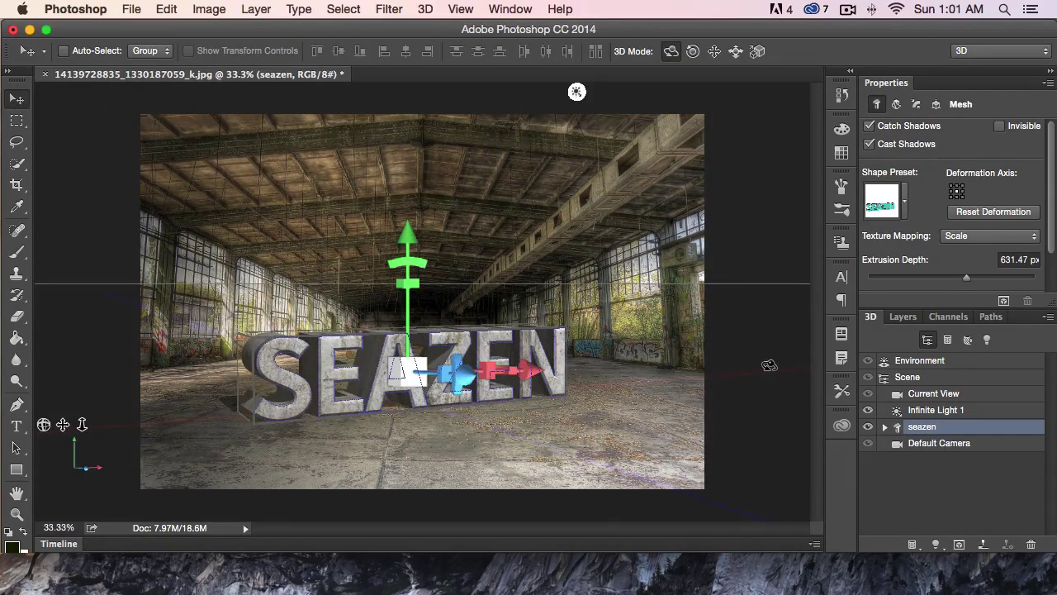
pyautogui.click(933, 412)
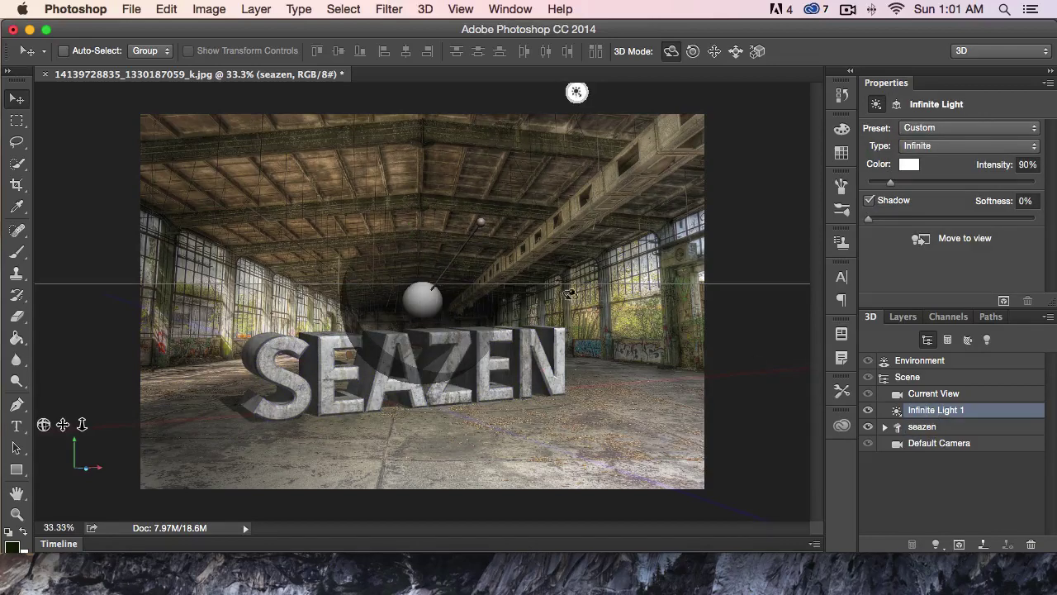
# Re-aim Infinite Light 1 from higher above the text and raise shadow softness to 16%.
pyautogui.moveTo(484, 221); pyautogui.dragTo(632, 371)
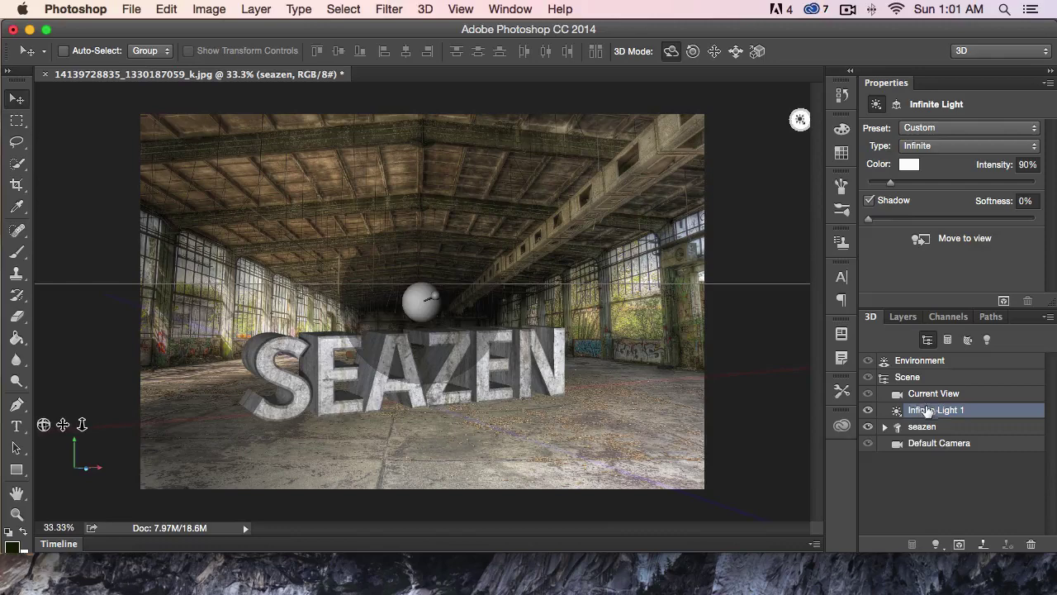
pyautogui.moveTo(433, 294)
pyautogui.mouseDown()
pyautogui.moveTo(417, 244)
pyautogui.moveTo(432, 160)
pyautogui.moveTo(498, 229)
pyautogui.moveTo(492, 242)
pyautogui.mouseUp()
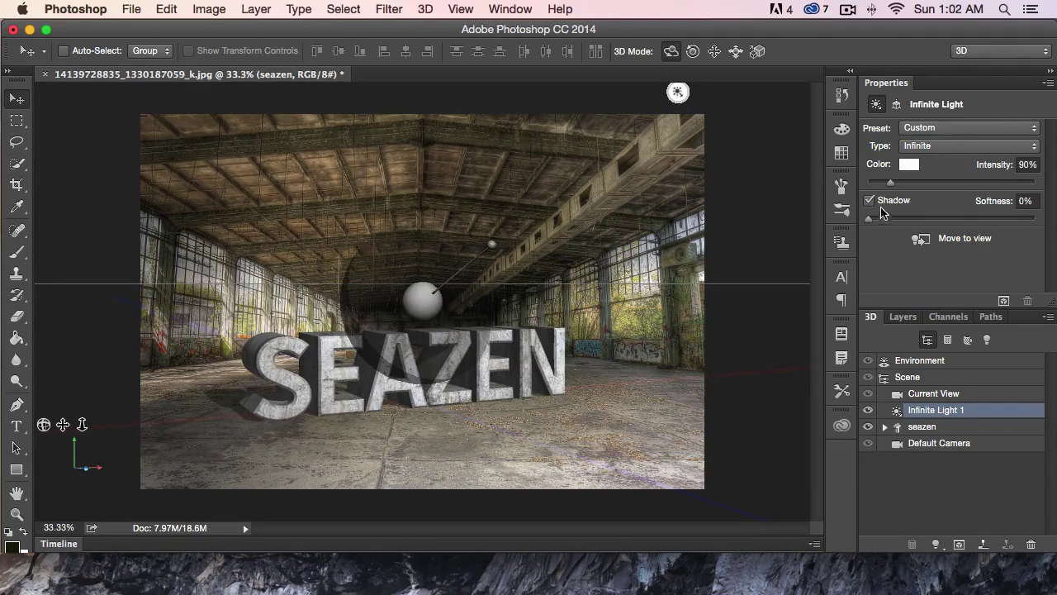
pyautogui.moveTo(868, 219)
pyautogui.mouseDown()
pyautogui.moveTo(995, 220)
pyautogui.moveTo(859, 219)
pyautogui.mouseUp()
pyautogui.moveTo(869, 219); pyautogui.dragTo(894, 222)
# Toggle Infinite Light 1 off and back on to compare the lighting.
pyautogui.click(868, 411)
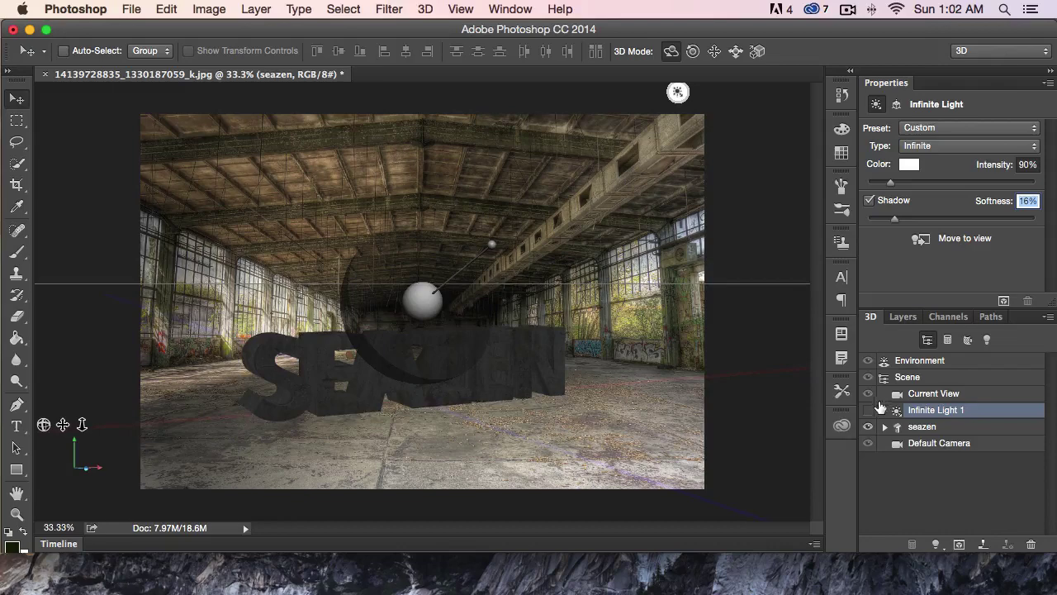
pyautogui.click(868, 410)
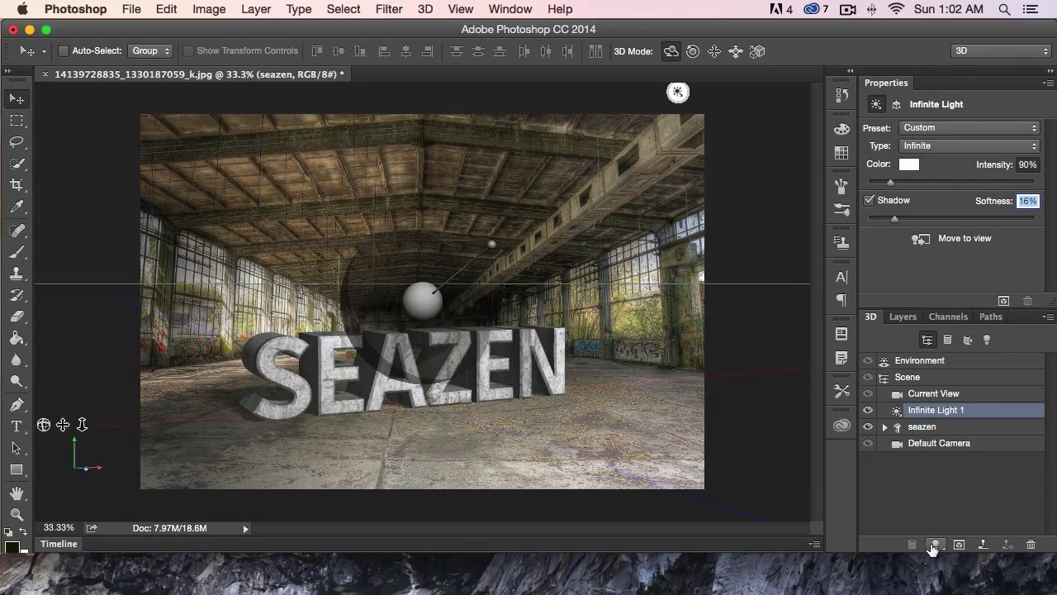
pyautogui.click(938, 552)
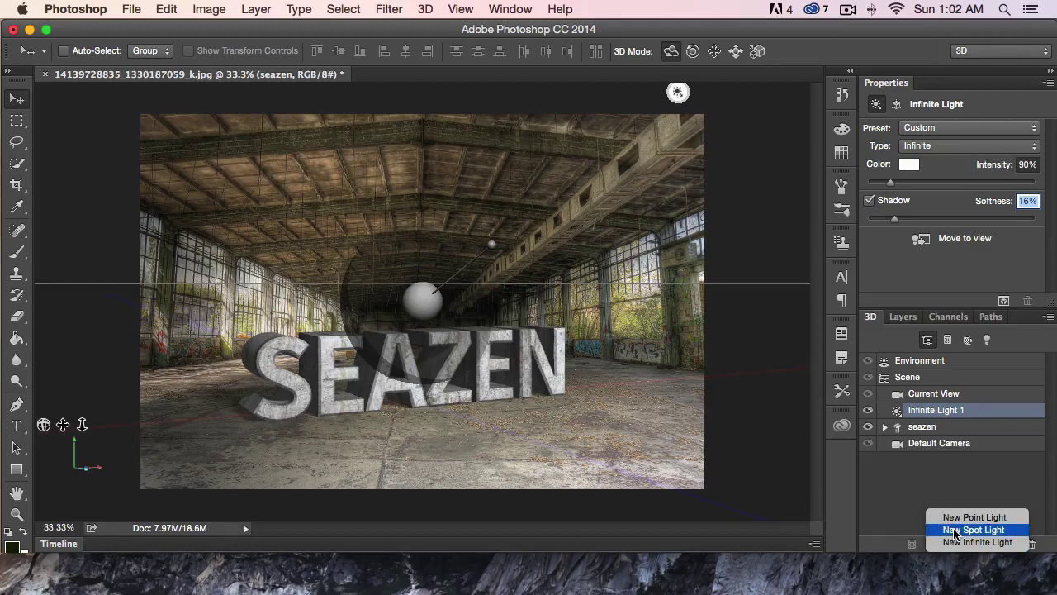
# Add Spot Light 1 at the upper right with a 13.1° hotspot and 28.3° cone.
pyautogui.click(955, 531)
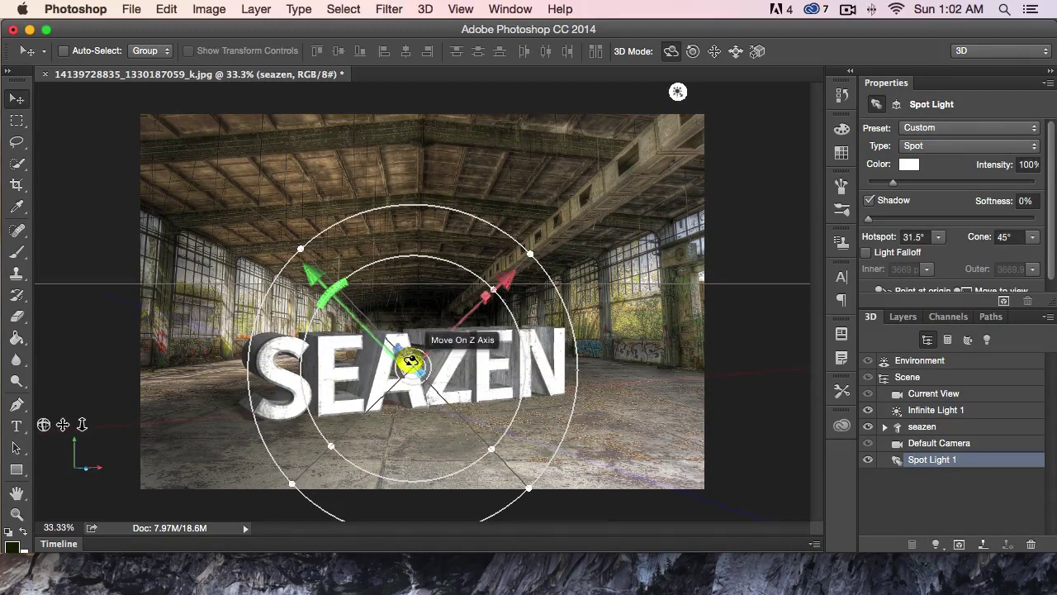
pyautogui.moveTo(496, 281); pyautogui.dragTo(578, 203)
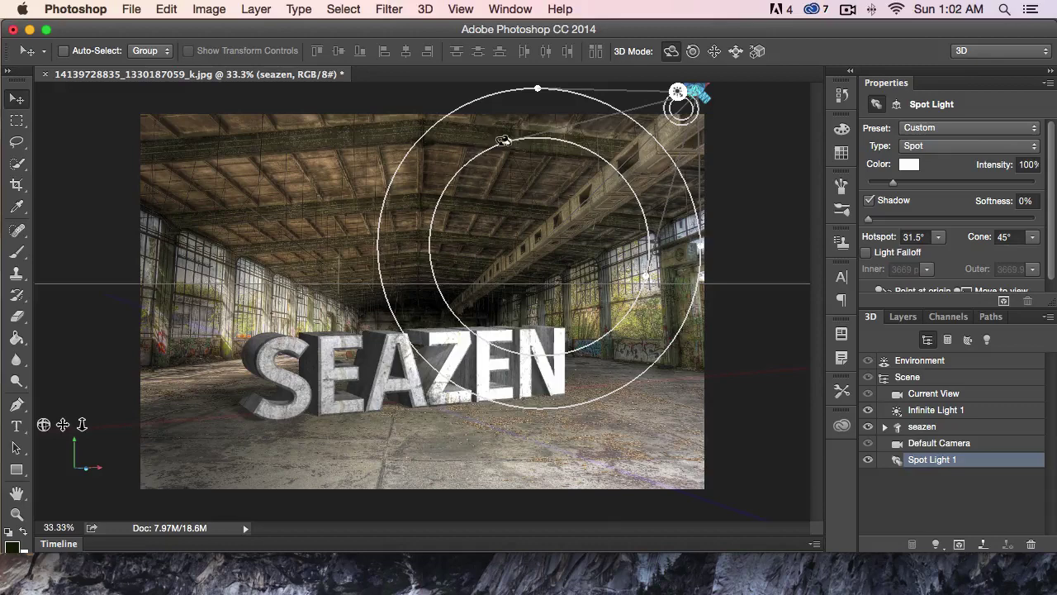
pyautogui.moveTo(510, 144)
pyautogui.mouseDown()
pyautogui.moveTo(523, 229)
pyautogui.moveTo(495, 186)
pyautogui.moveTo(512, 202)
pyautogui.moveTo(496, 158)
pyautogui.moveTo(501, 111)
pyautogui.moveTo(531, 76)
pyautogui.moveTo(523, 69)
pyautogui.moveTo(512, 159)
pyautogui.moveTo(516, 101)
pyautogui.moveTo(509, 135)
pyautogui.mouseUp()
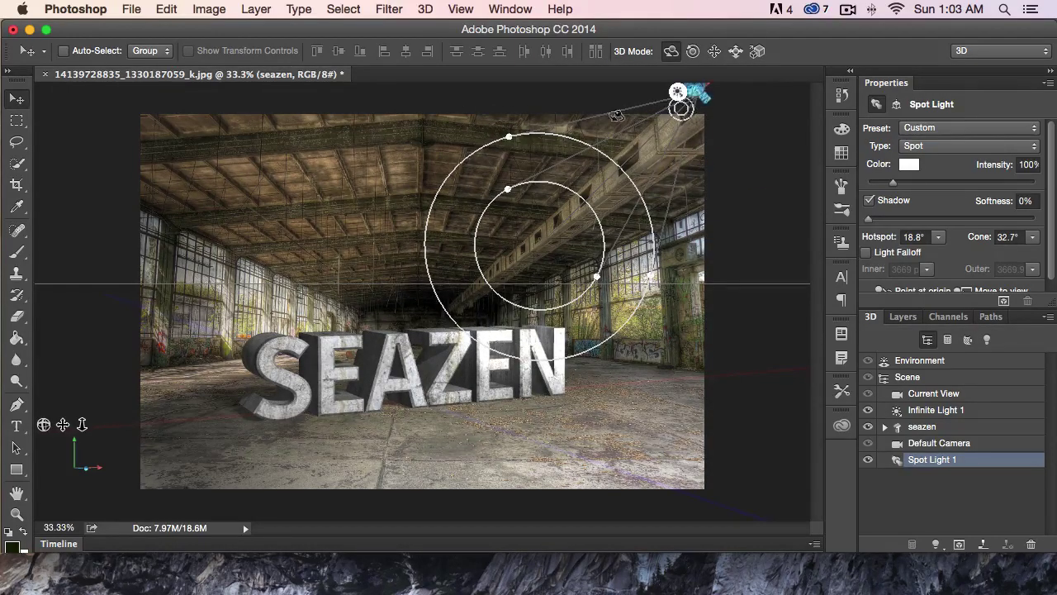
pyautogui.moveTo(510, 141)
pyautogui.mouseDown()
pyautogui.moveTo(508, 95)
pyautogui.moveTo(518, 156)
pyautogui.mouseUp()
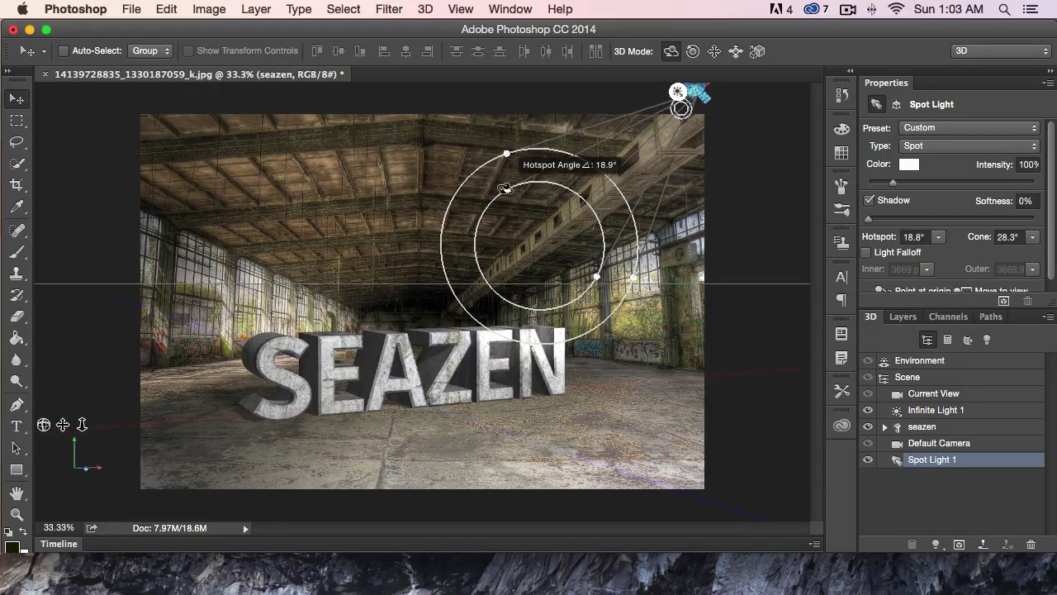
pyautogui.moveTo(510, 189); pyautogui.dragTo(514, 208)
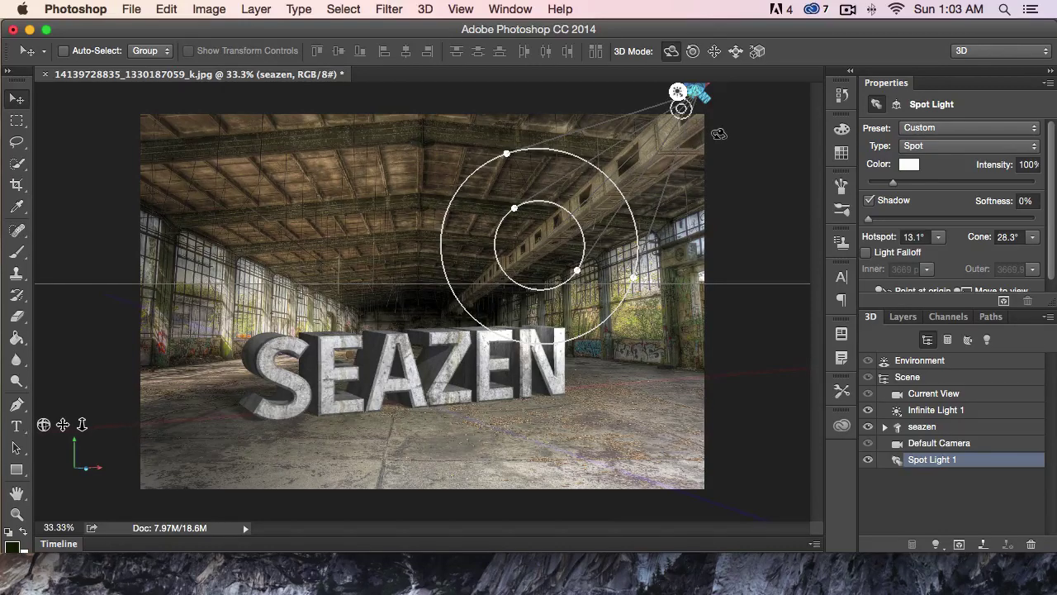
pyautogui.press('super+minus')
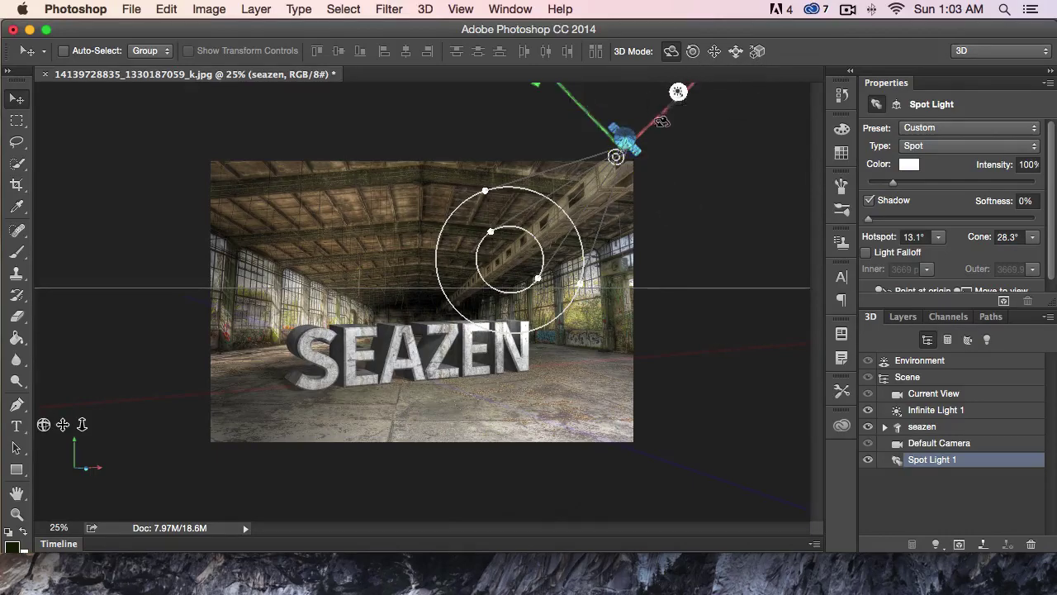
# Reselect the spot light and move it down over the image.
pyautogui.click(694, 85)
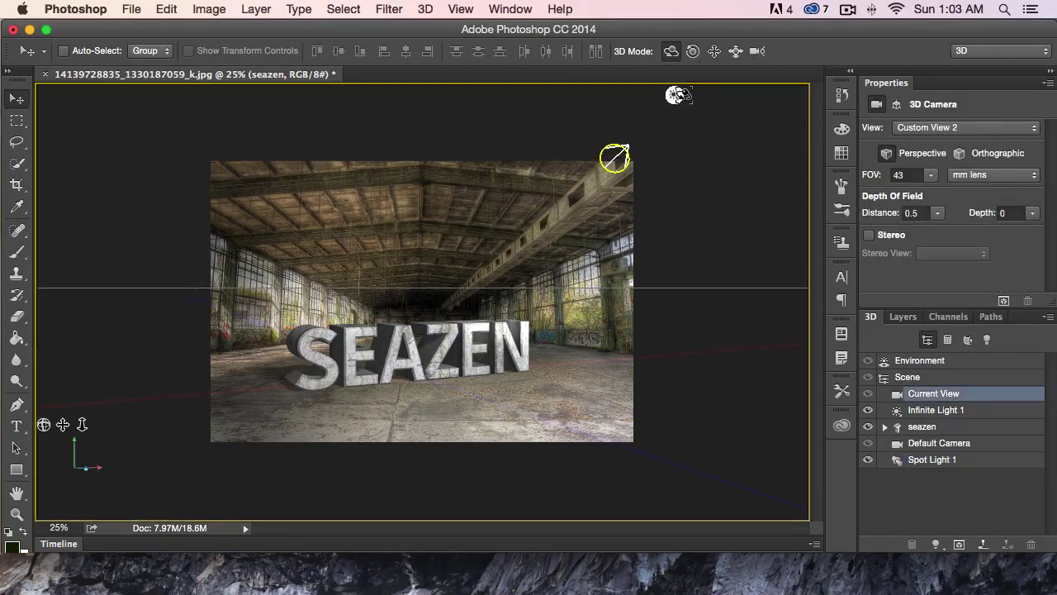
pyautogui.click(628, 144)
pyautogui.press('super+minus')
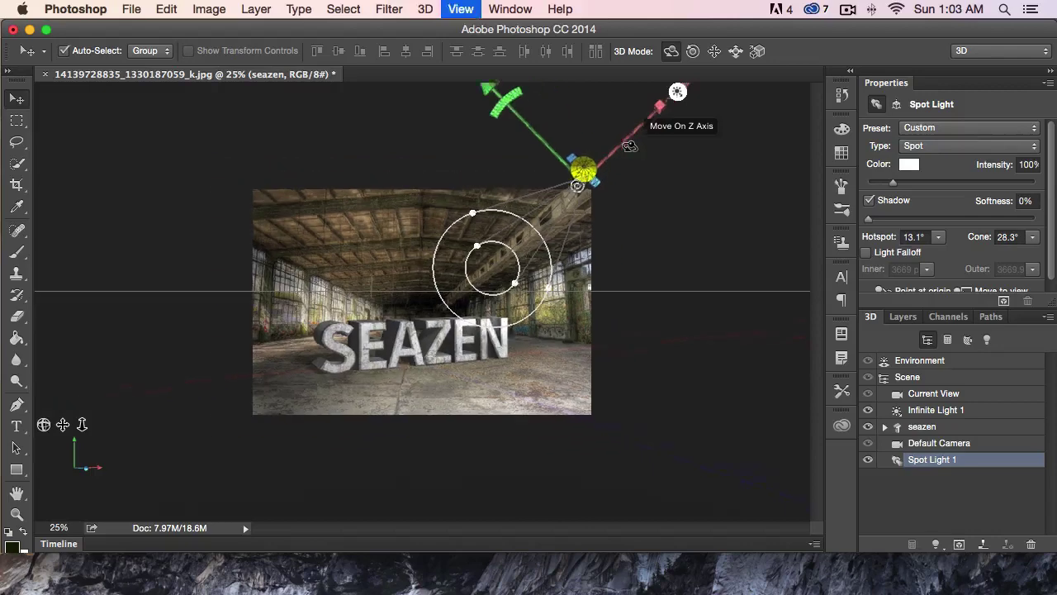
pyautogui.moveTo(655, 109); pyautogui.dragTo(626, 130)
pyautogui.press('super+plus')
pyautogui.press('super+plus')
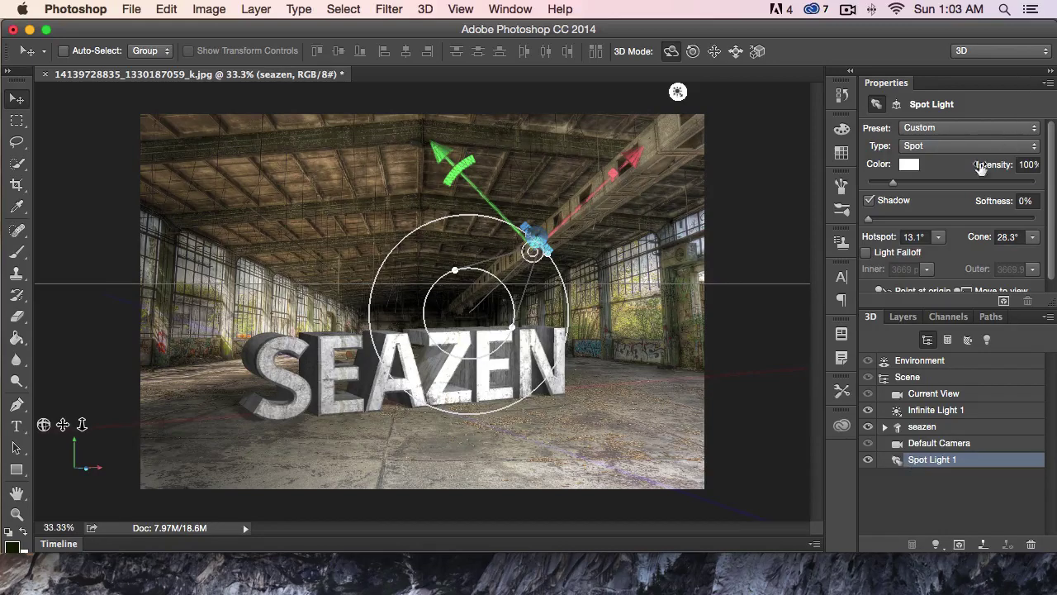
# Dim the spot light to 33% intensity and aim its cone down onto SEAZEN.
pyautogui.scroll(-1, 930, 226)
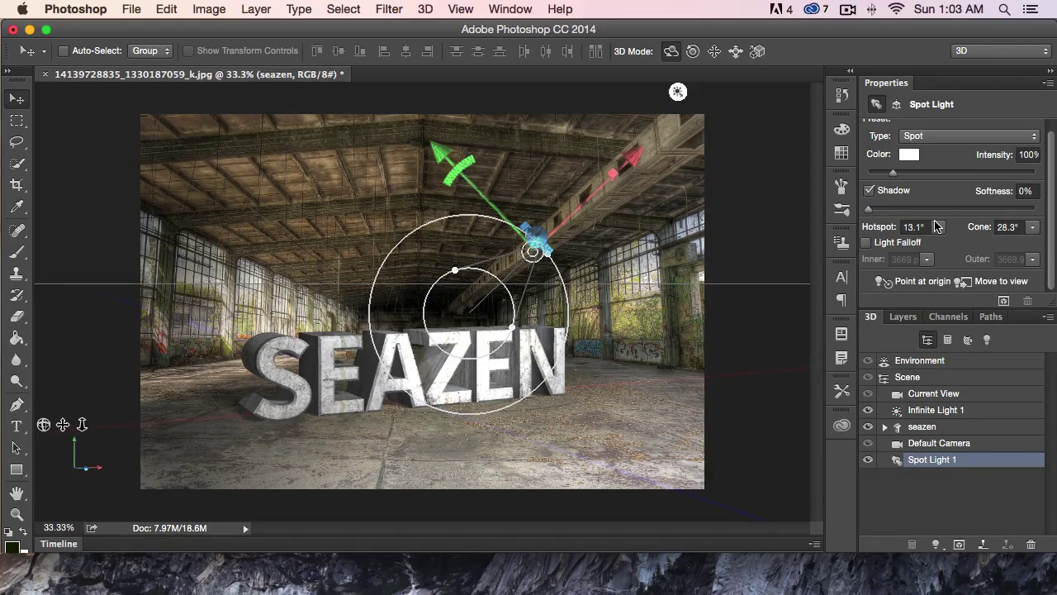
pyautogui.scroll(1, 937, 227)
pyautogui.scroll(-1, 935, 228)
pyautogui.scroll(1, 935, 228)
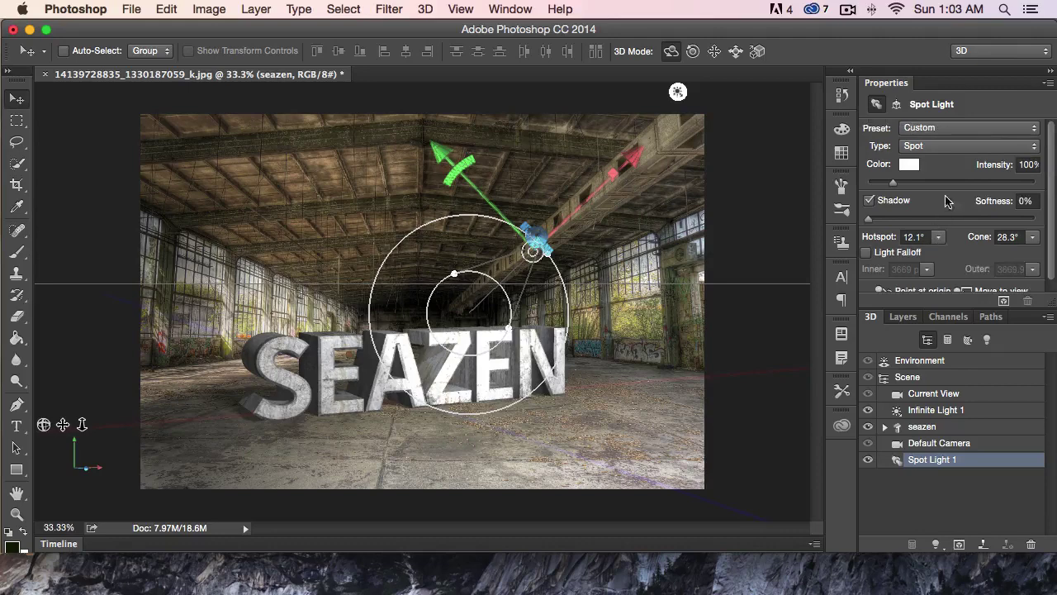
pyautogui.moveTo(999, 167); pyautogui.dragTo(916, 167)
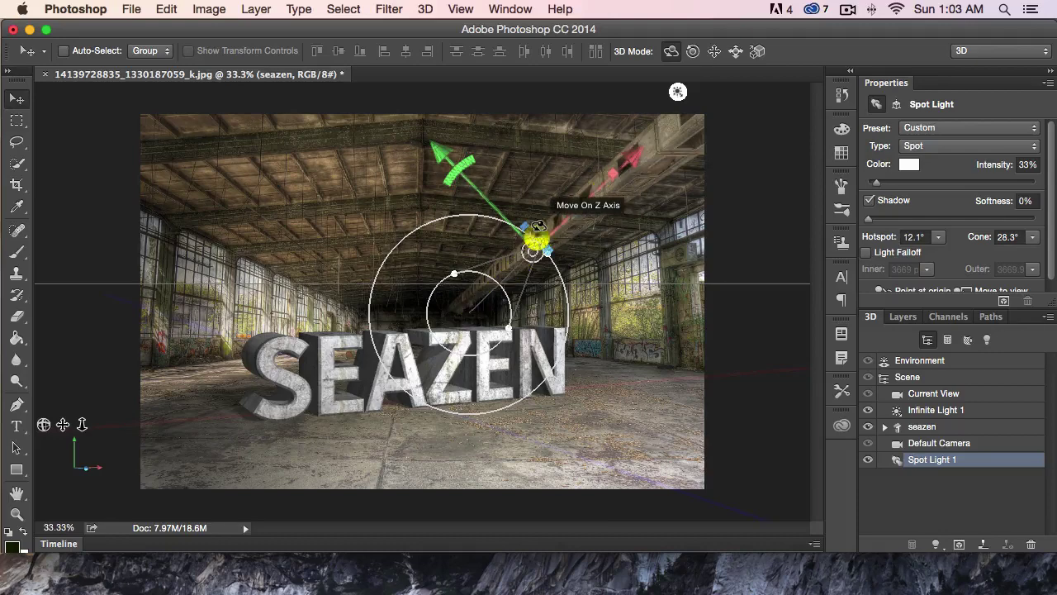
pyautogui.moveTo(521, 223); pyautogui.dragTo(422, 182)
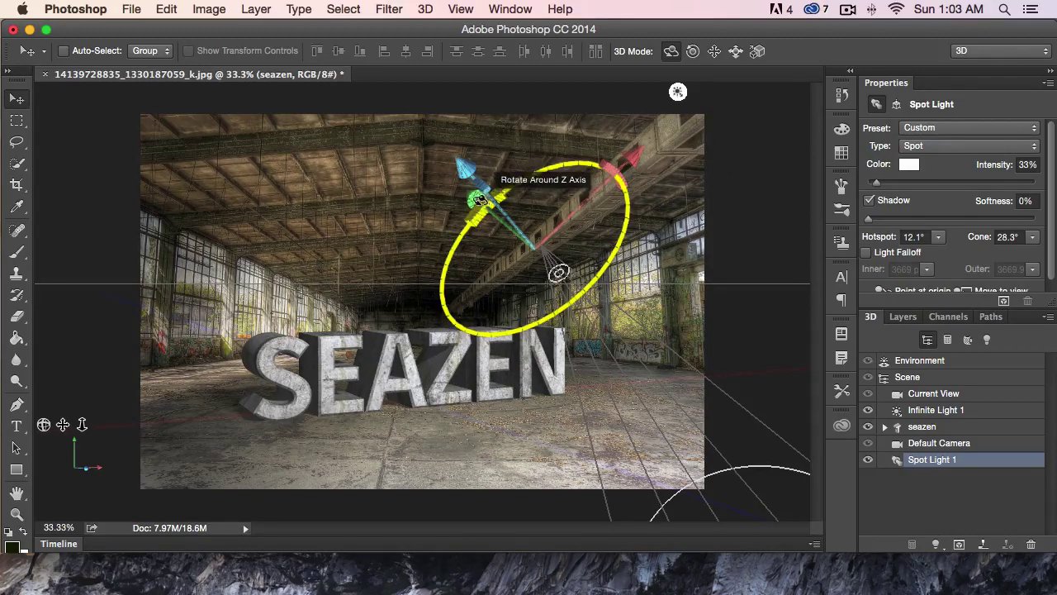
pyautogui.moveTo(471, 194); pyautogui.dragTo(124, 103)
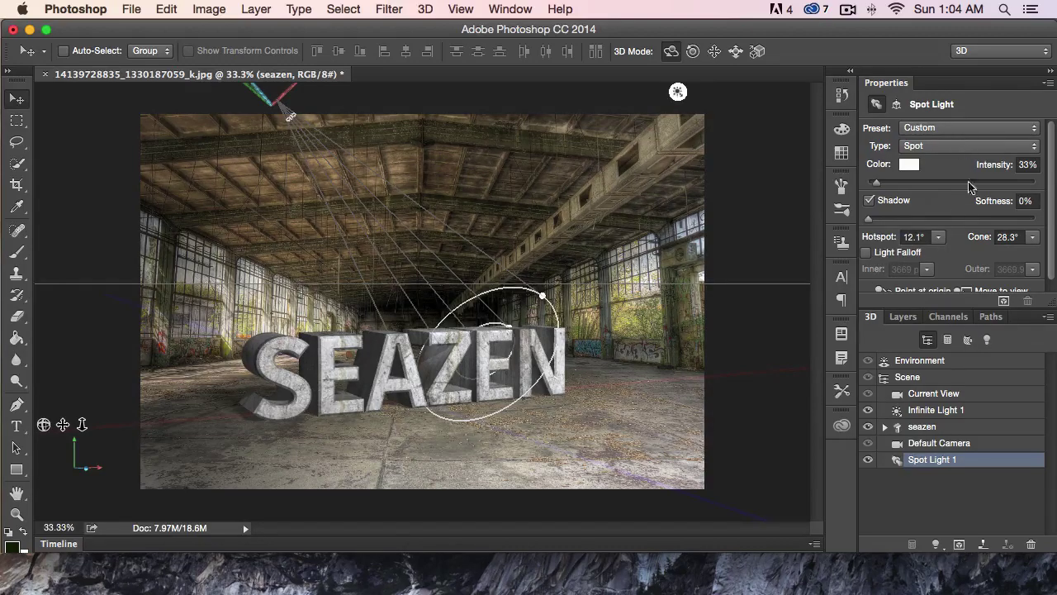
pyautogui.click(959, 544)
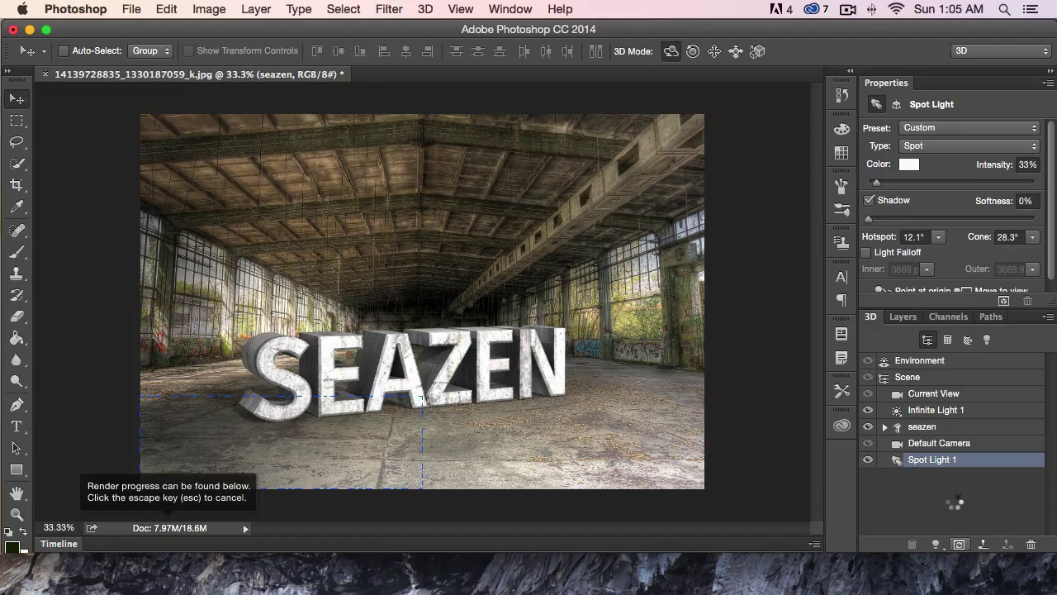
pyautogui.press('Escape')
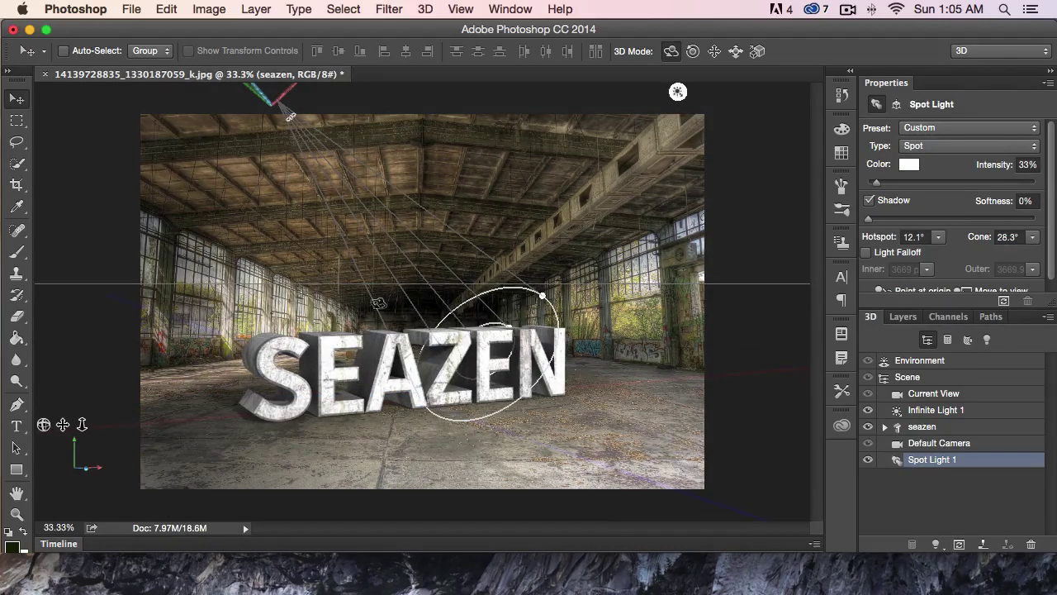
pyautogui.click(17, 122)
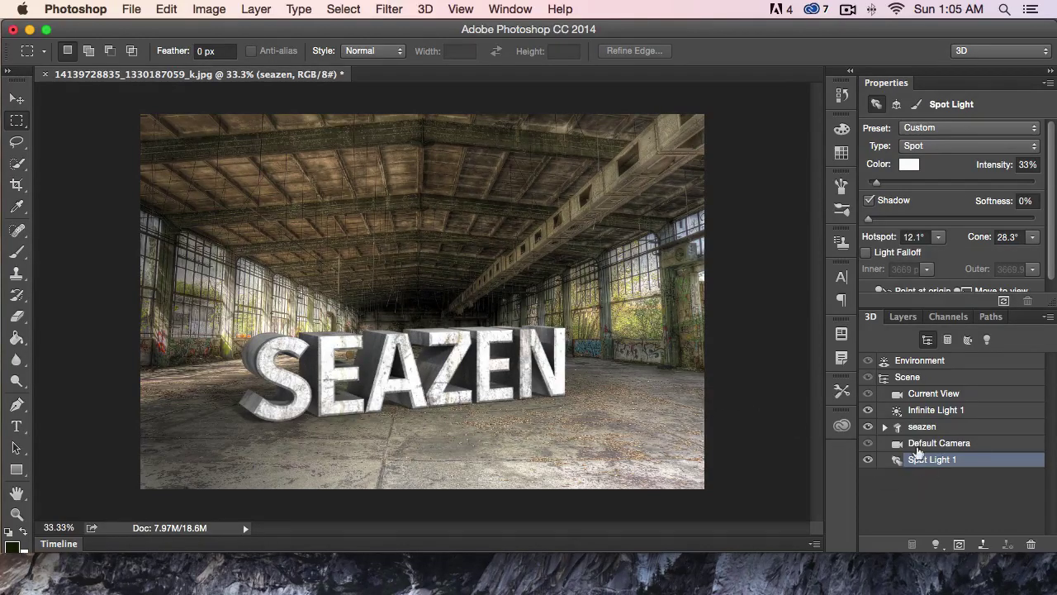
pyautogui.click(867, 413)
# In full screen view, tilt the spot light around X so its cone lands on the ceiling.
pyautogui.press('v')
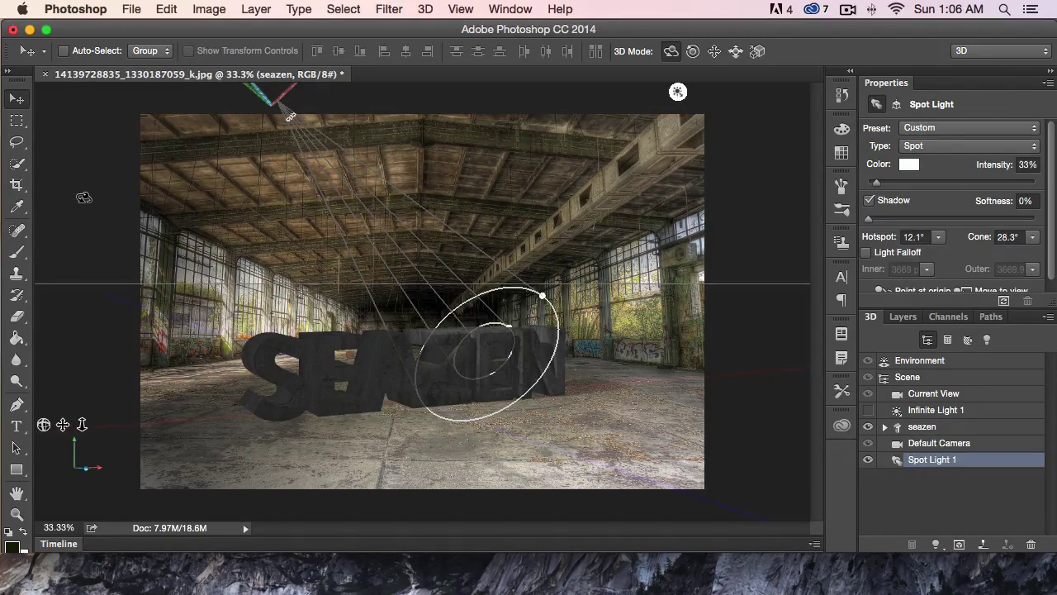
pyautogui.press('f')
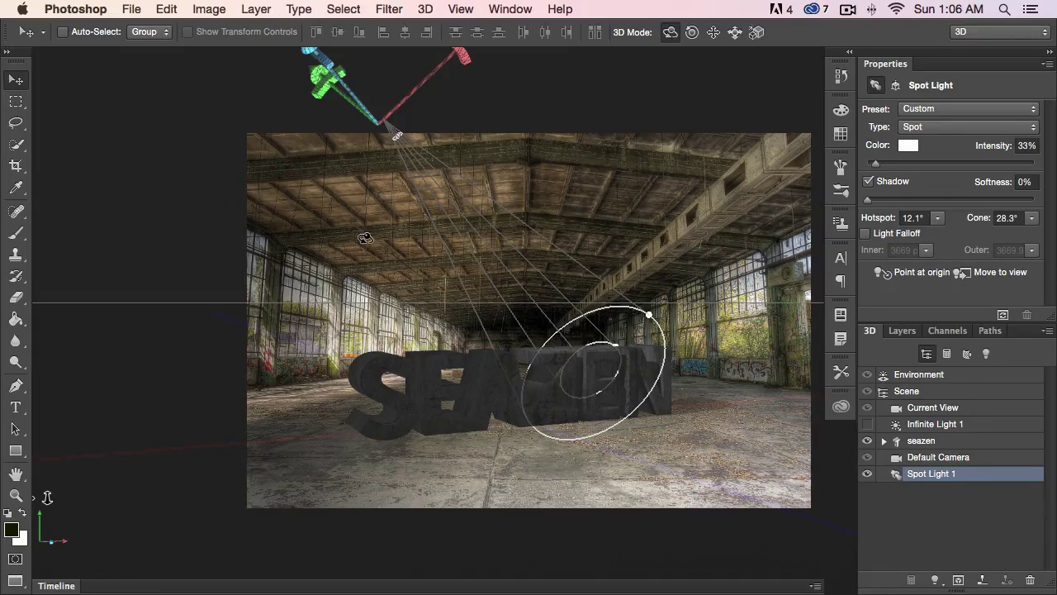
pyautogui.moveTo(319, 207); pyautogui.dragTo(312, 262)
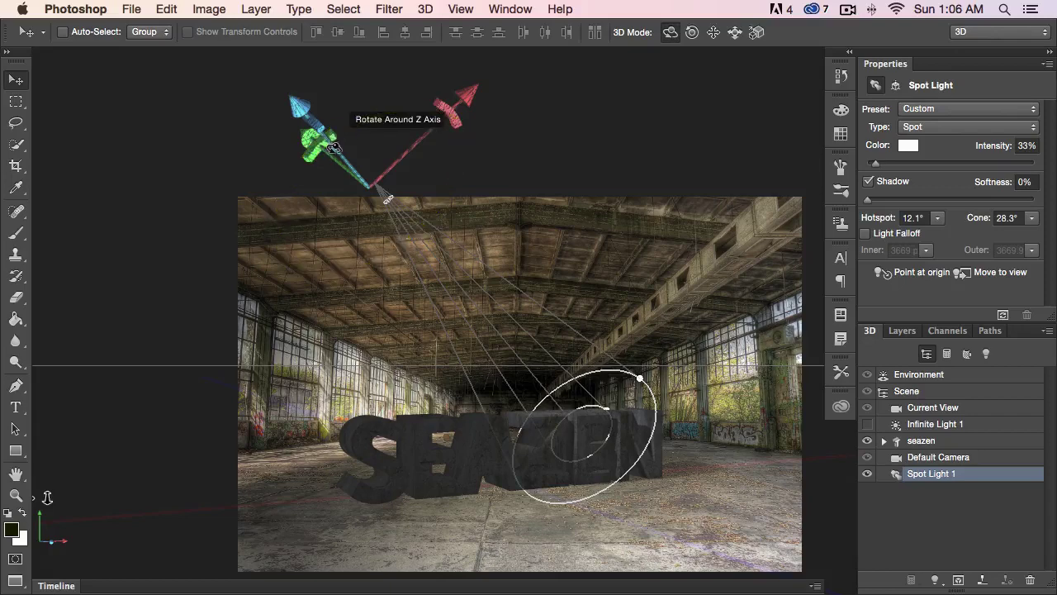
pyautogui.moveTo(317, 121); pyautogui.dragTo(316, 55)
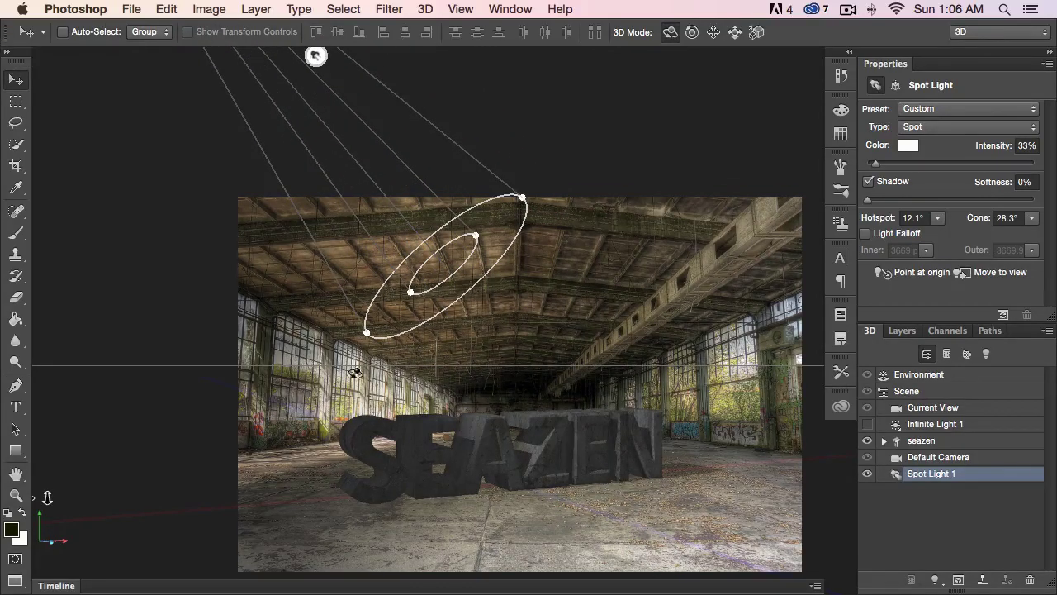
# Re-enable Infinite Light 1, nudge its direction, lower its intensity to 8, and render.
pyautogui.click(867, 424)
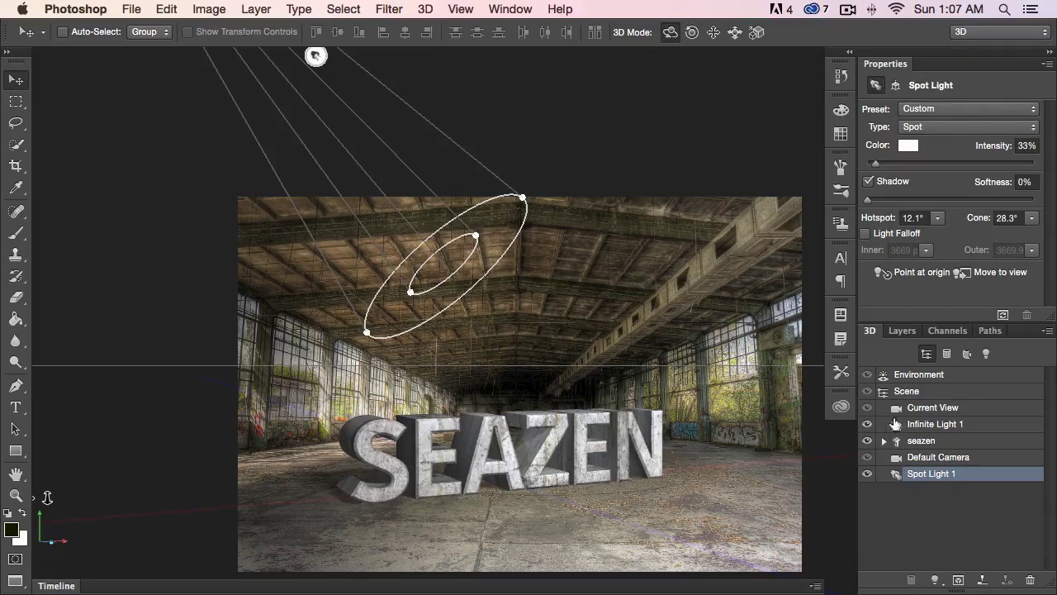
pyautogui.click(895, 424)
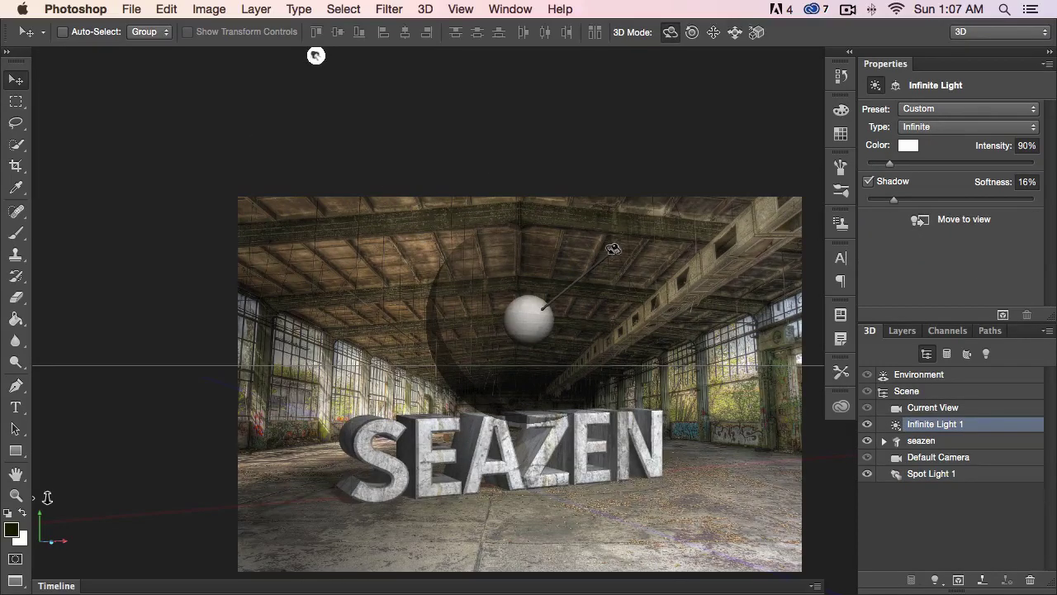
pyautogui.moveTo(606, 243); pyautogui.dragTo(620, 242)
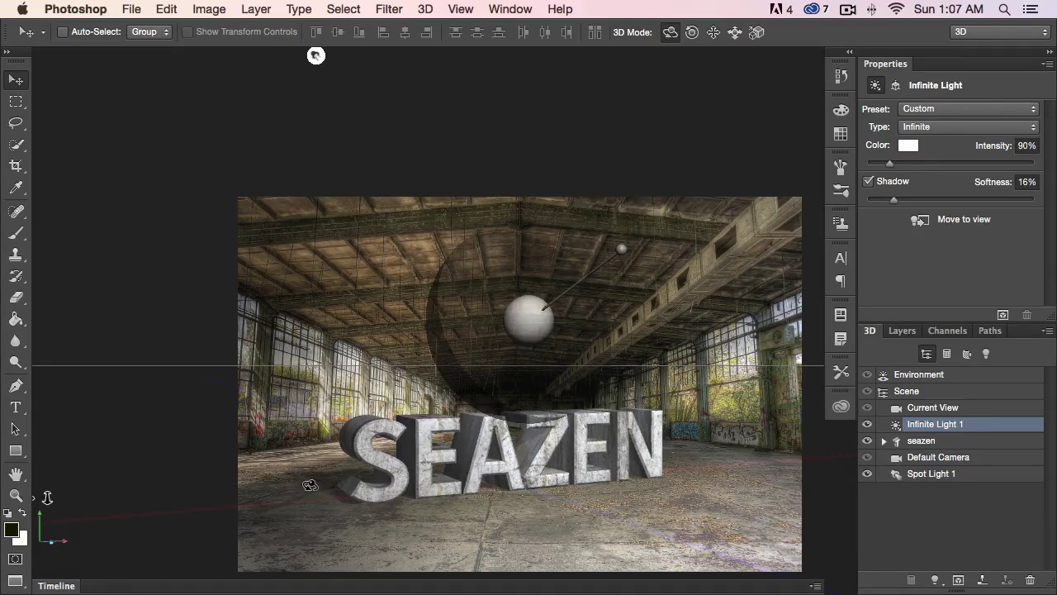
pyautogui.moveTo(890, 165); pyautogui.dragTo(868, 163)
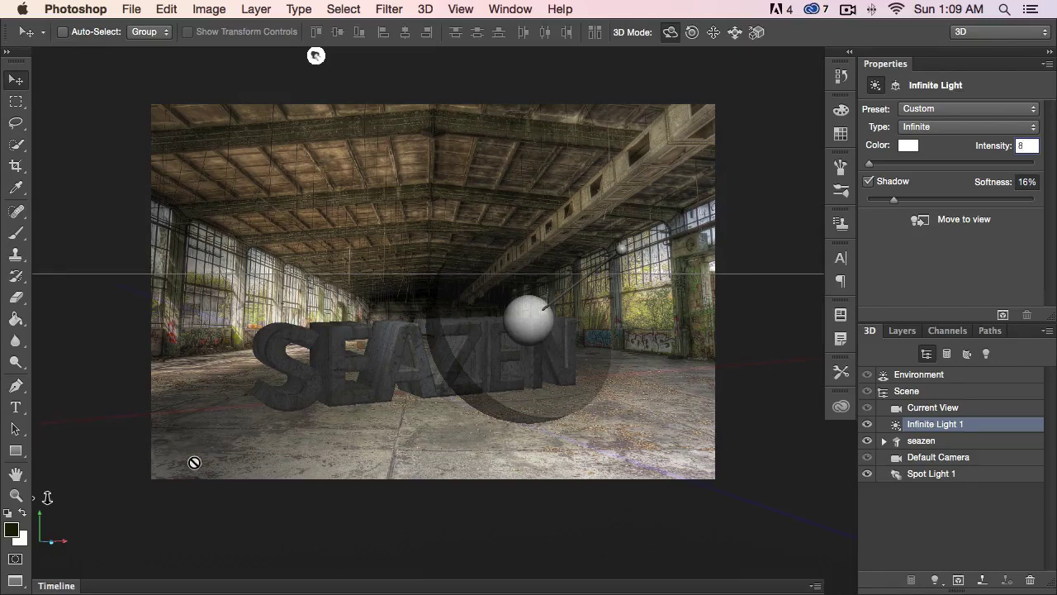
pyautogui.click(959, 581)
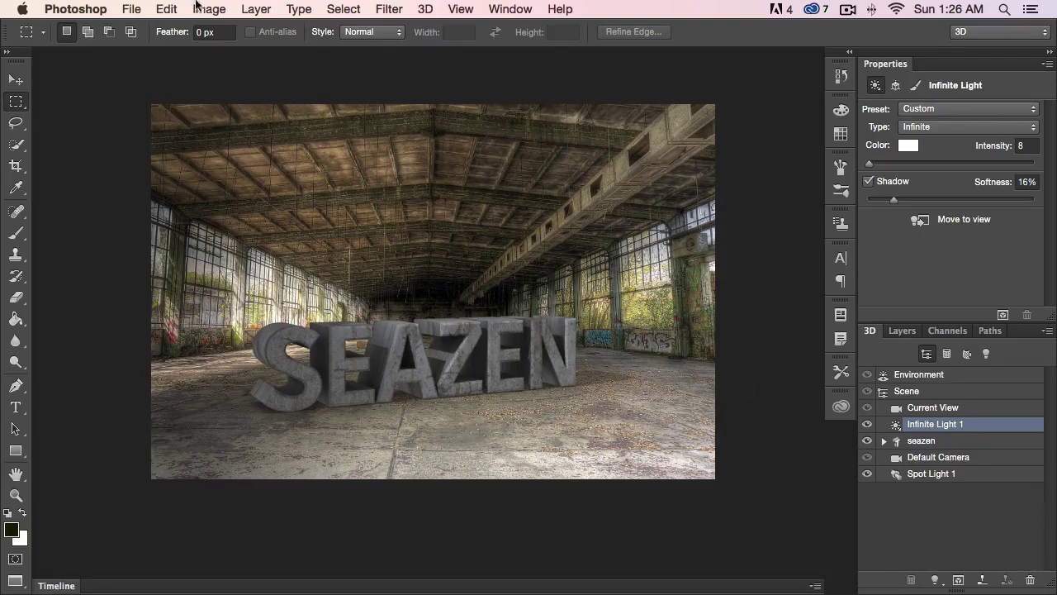
# Save the render to the Desktop as 3d_text.jpg at JPEG quality 12 (Maximum).
pyautogui.click(140, 9)
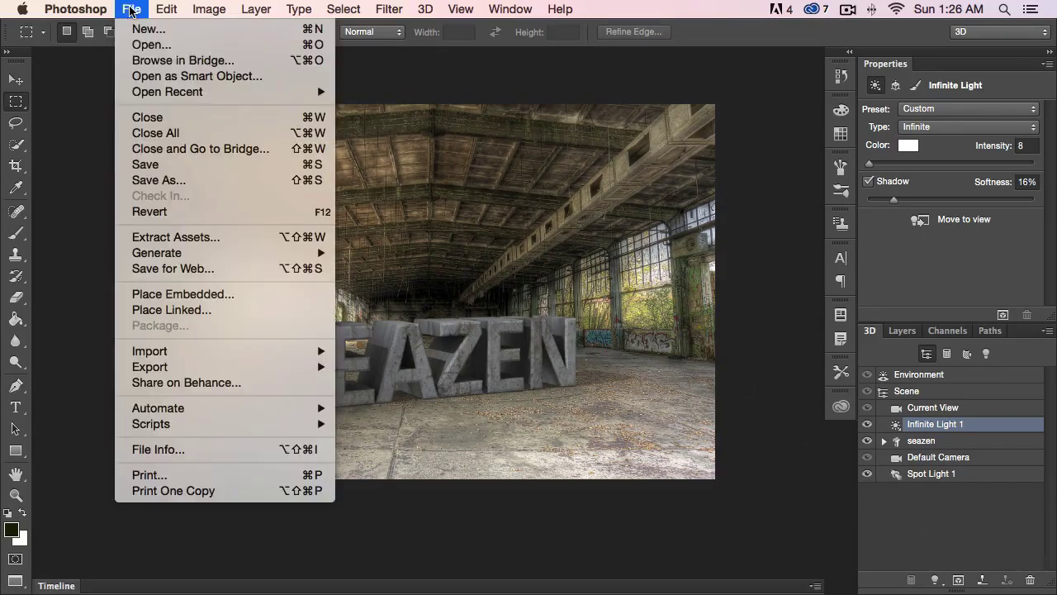
pyautogui.click(190, 176)
pyautogui.click(746, 155)
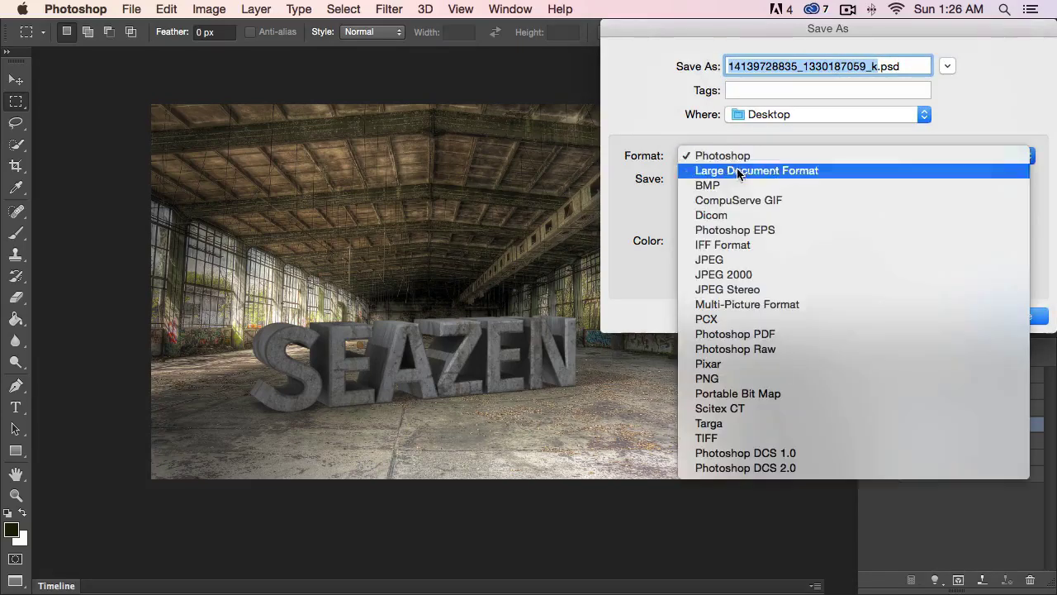
pyautogui.click(734, 261)
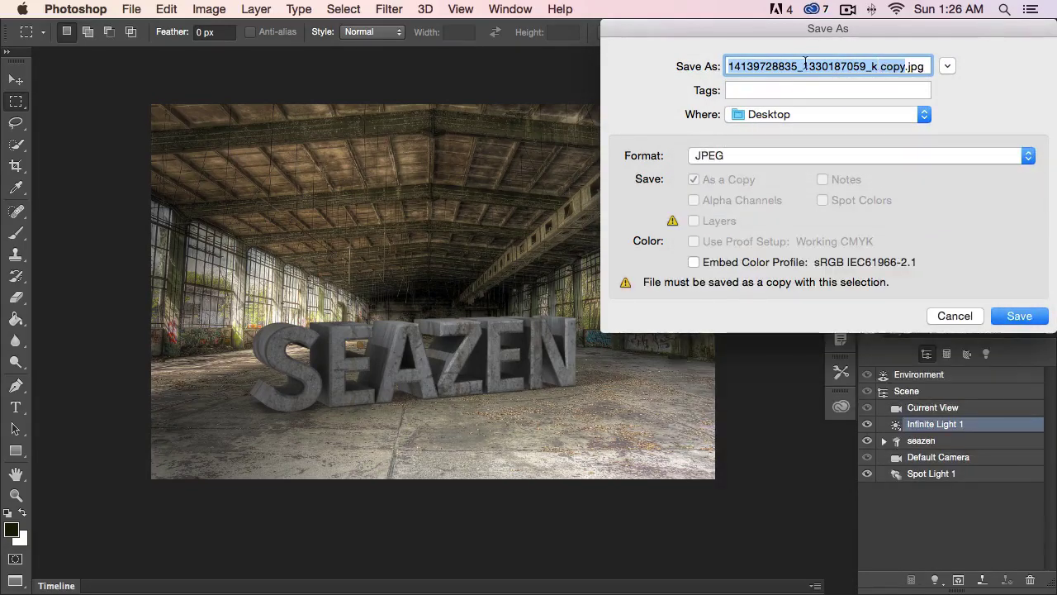
pyautogui.write('3d')
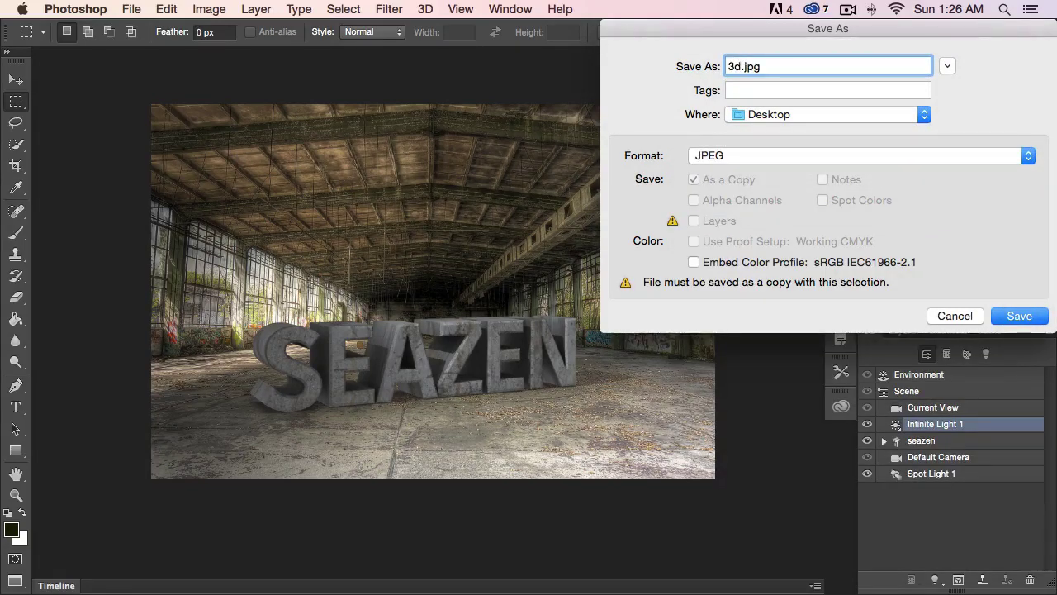
pyautogui.write('_text')
pyautogui.click(1016, 315)
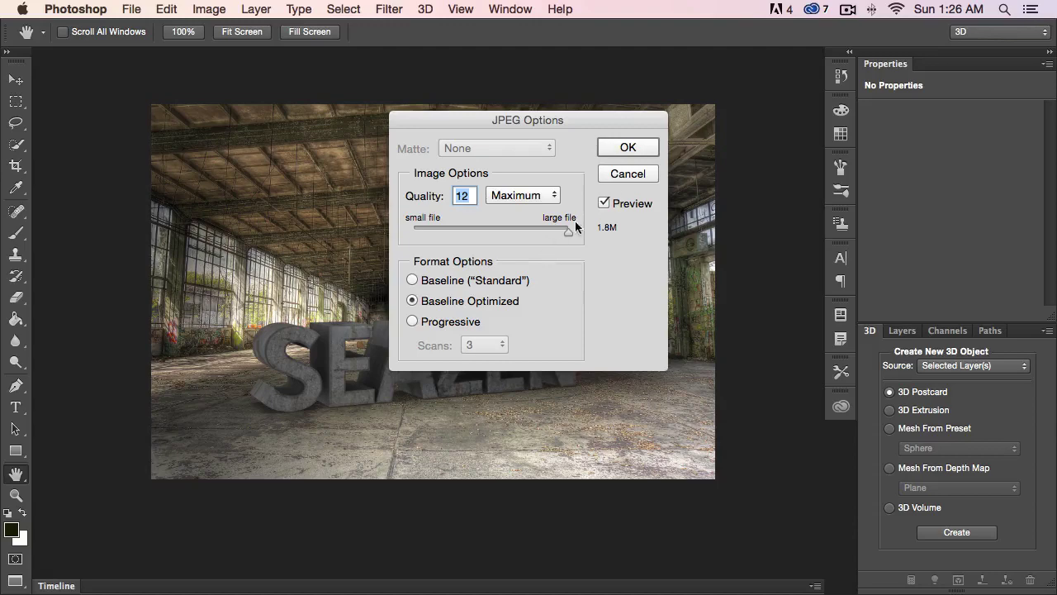
pyautogui.click(608, 150)
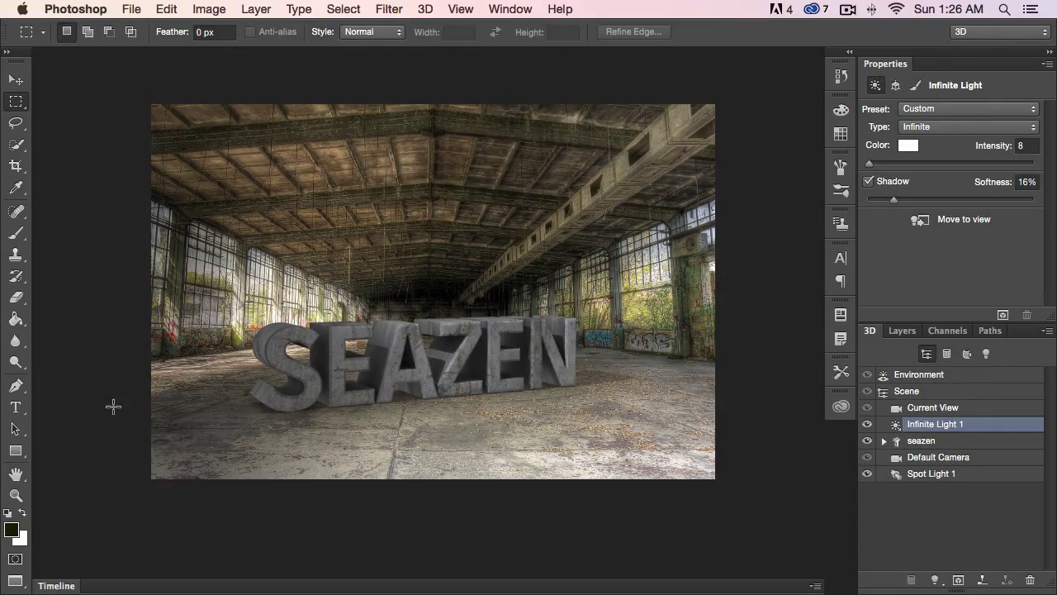
pyautogui.moveTo(25, 590)
pyautogui.click(45, 573)
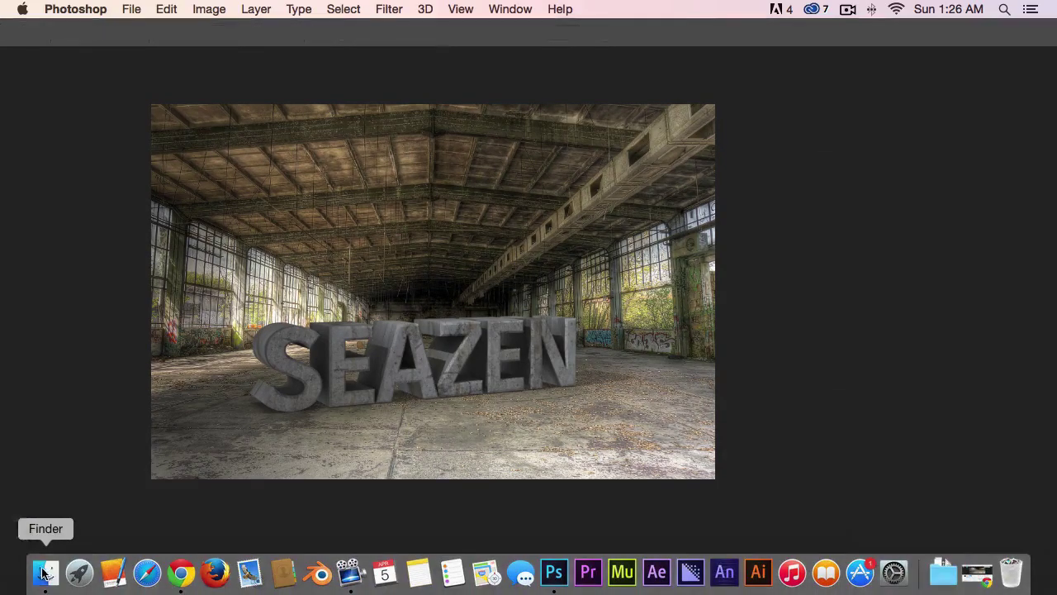
# Open 3d_text.jpg from the Desktop folder in Preview.
pyautogui.click(275, 236)
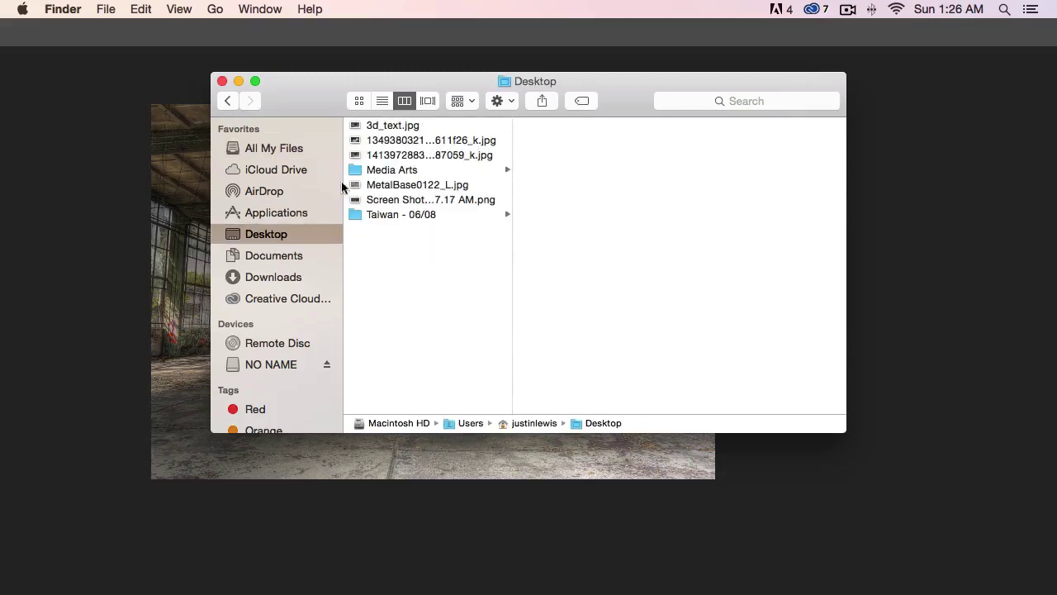
pyautogui.doubleClick(379, 125)
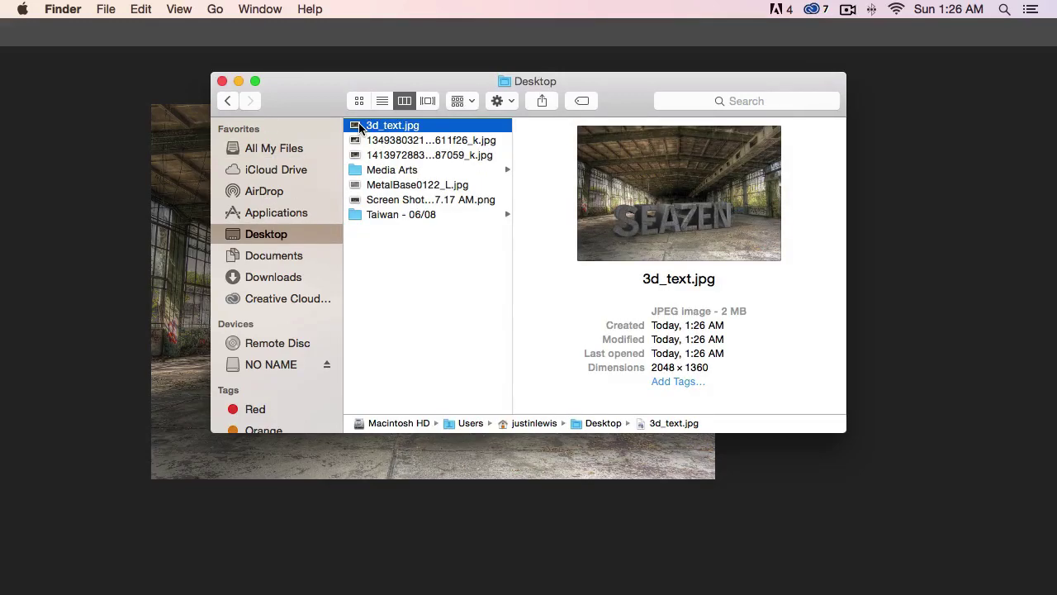